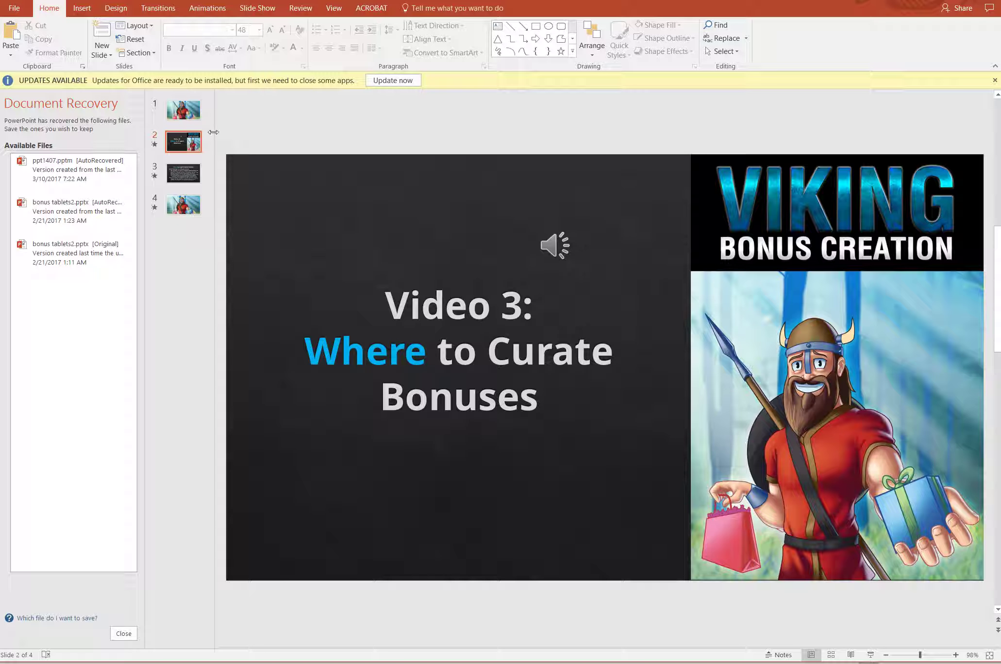
# Try replacing slide 1's picture with the sendreach image, then undo the replacement.
pyautogui.click(183, 110)
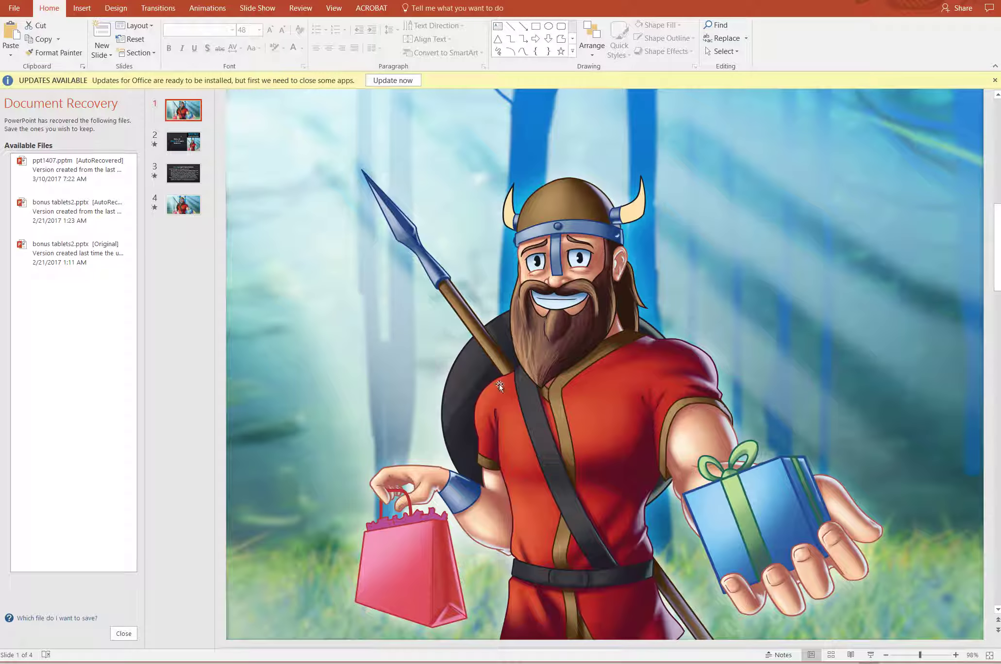
pyautogui.scroll(-3, 266, 275)
pyautogui.click(188, 119)
pyautogui.rightClick(579, 347)
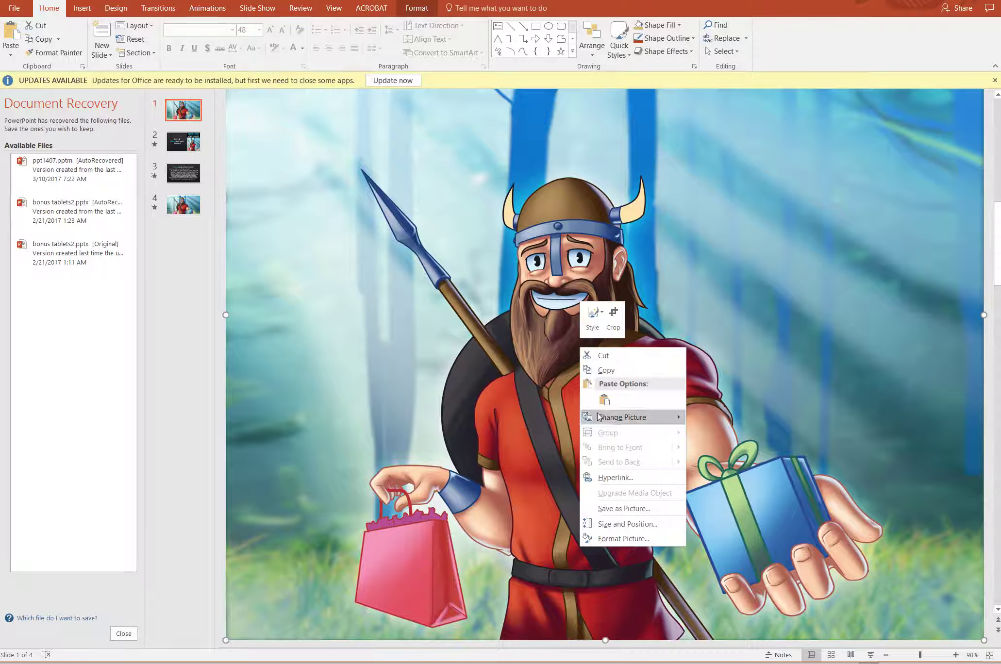
pyautogui.moveTo(632, 417)
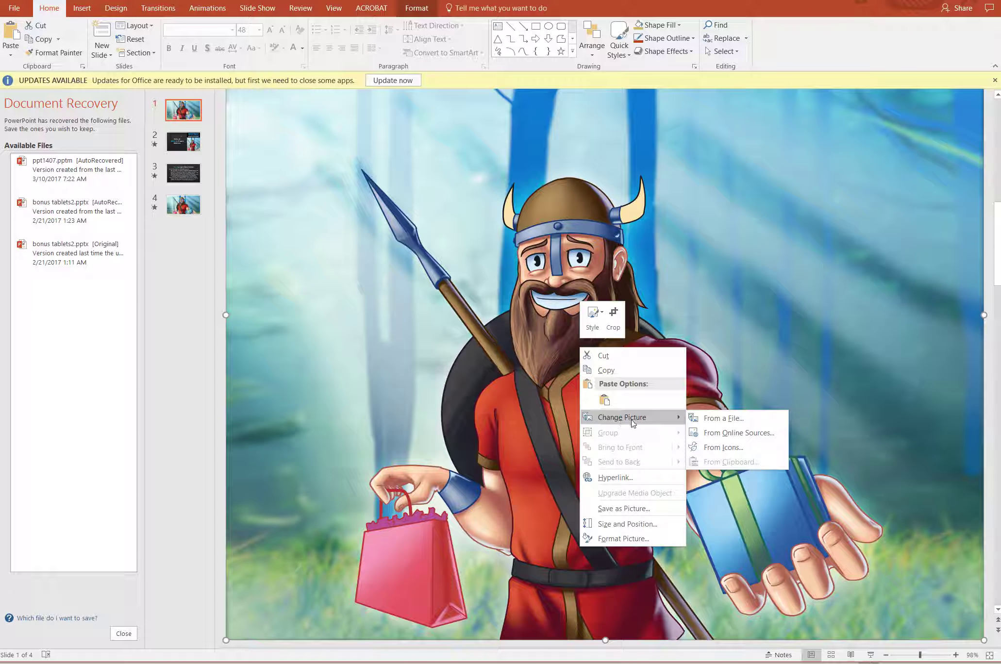
pyautogui.click(732, 419)
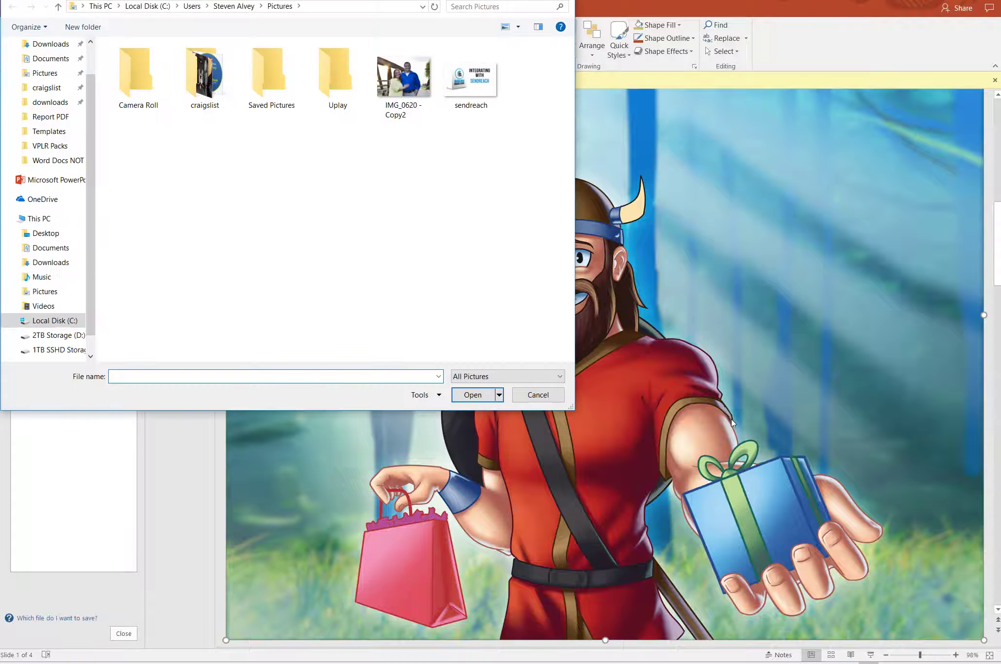
pyautogui.click(418, 90)
pyautogui.doubleClick(471, 78)
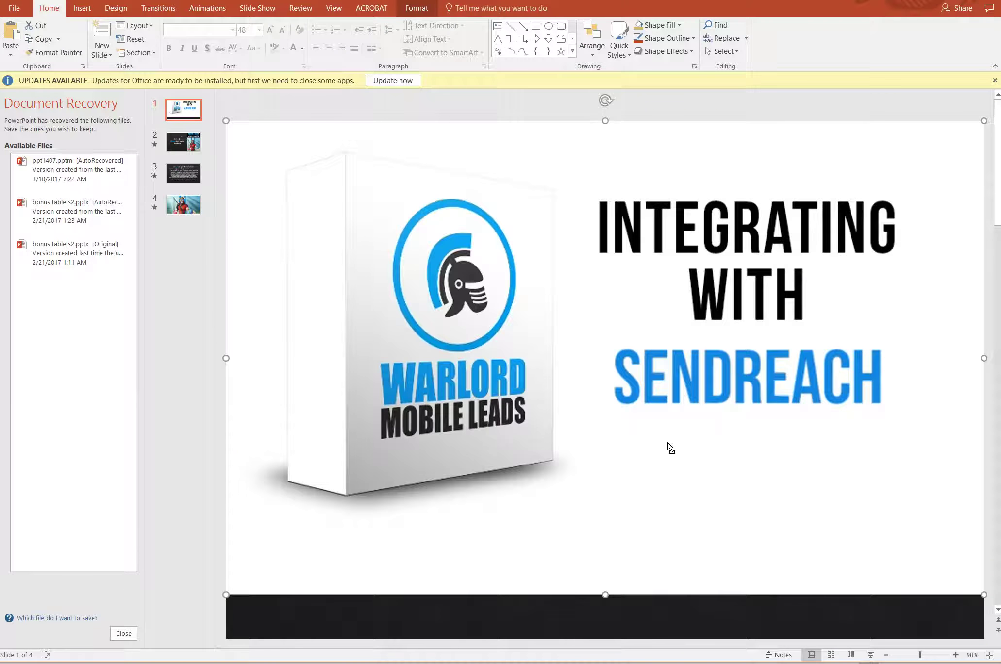
pyautogui.hotkey('ctrl', 'z')
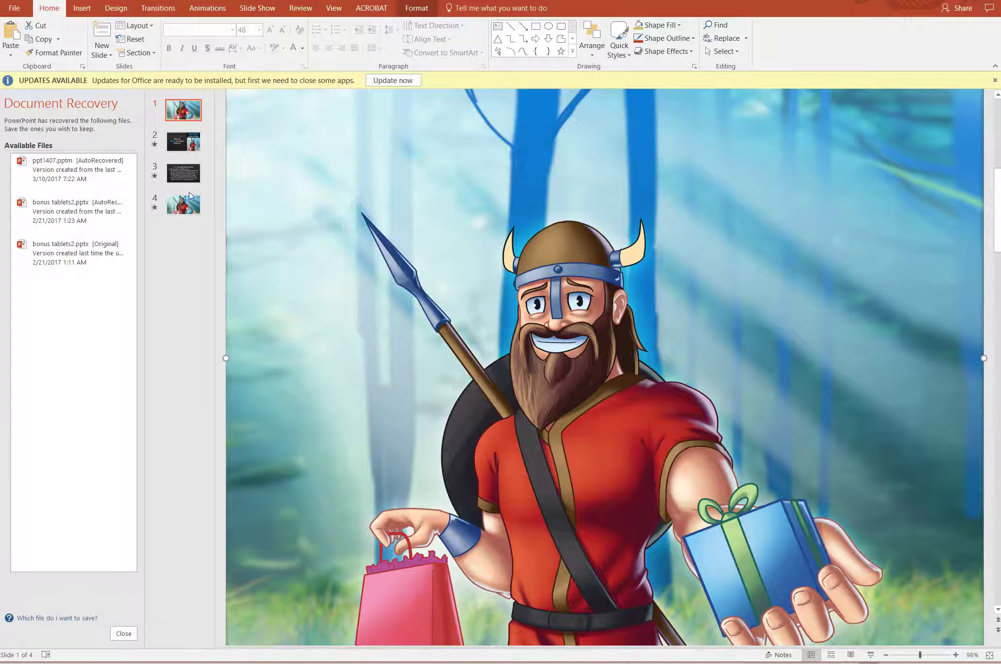
# Go to the Video 3 title slide and select its existing audio clip, then deselect it.
pyautogui.click(191, 200)
pyautogui.click(190, 144)
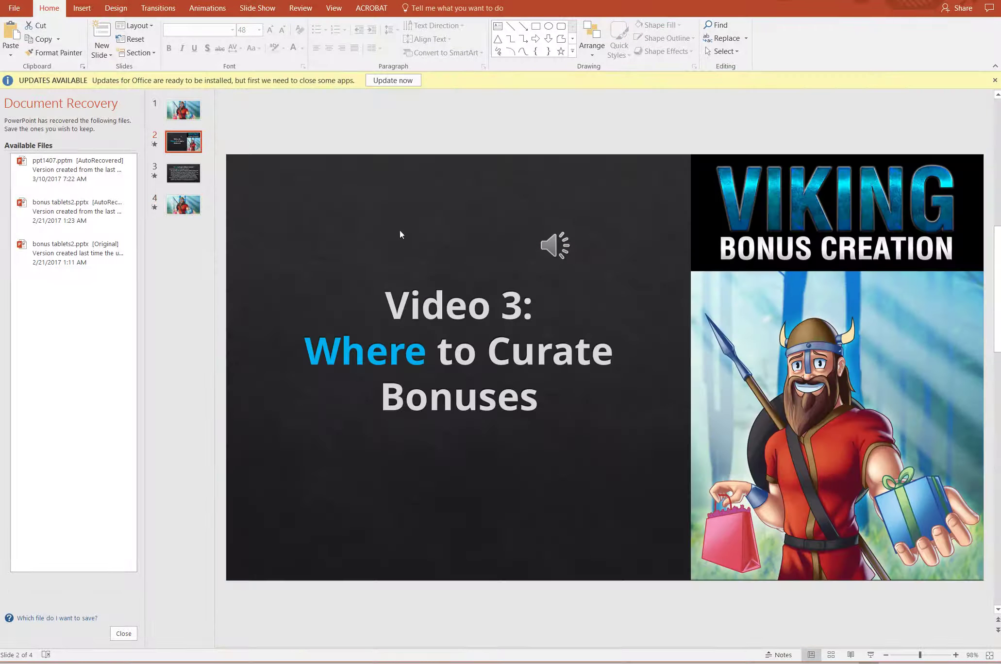
pyautogui.click(555, 235)
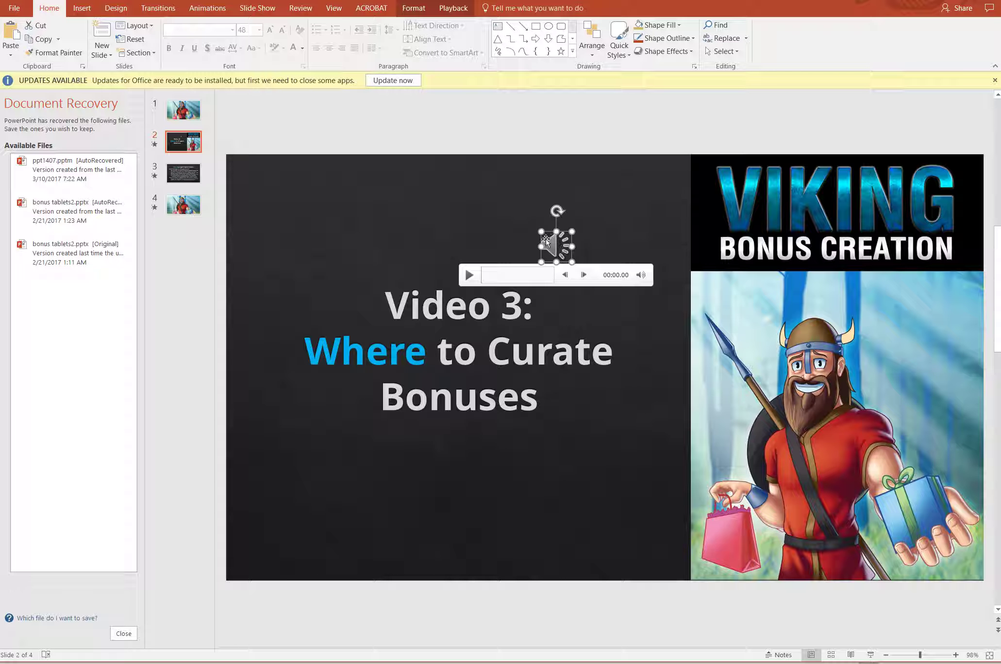
pyautogui.click(454, 209)
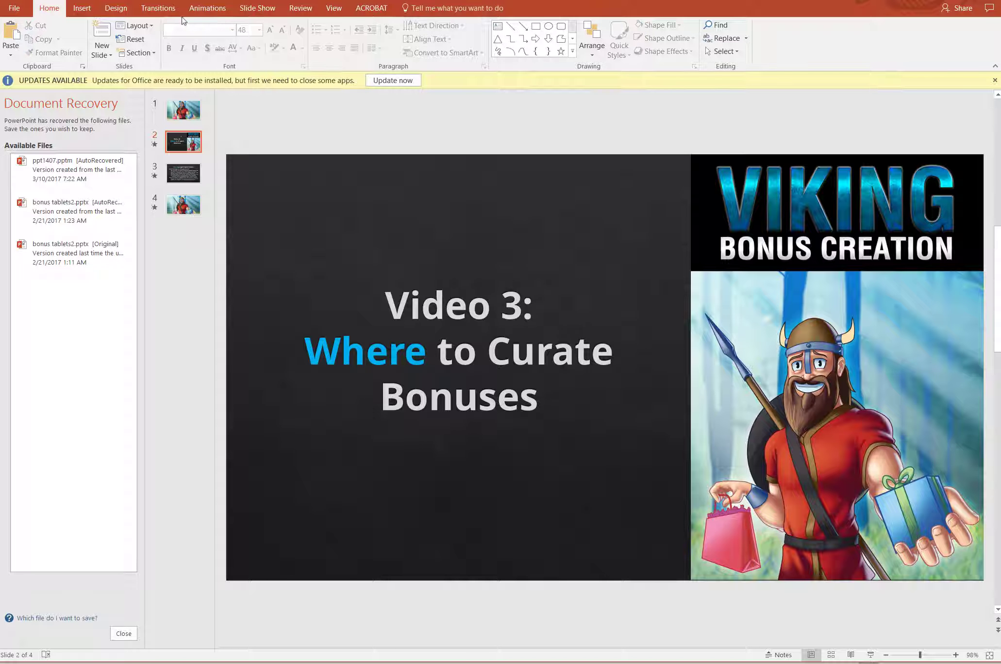
# Insert an MP3 from the PC and move its icon to the slide's top centre.
pyautogui.click(91, 8)
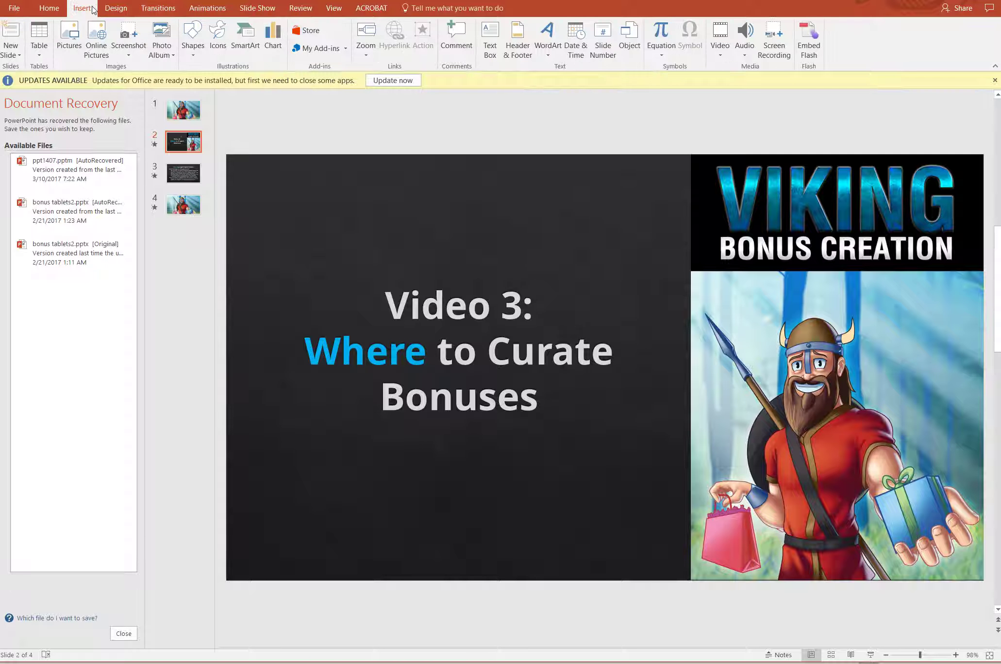
pyautogui.click(746, 56)
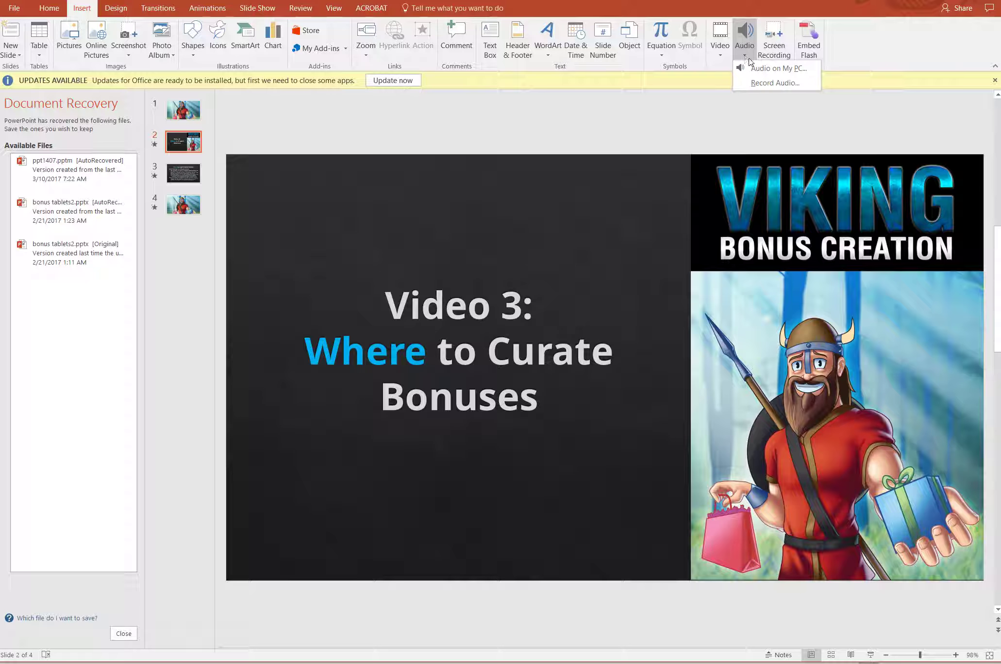
pyautogui.click(767, 71)
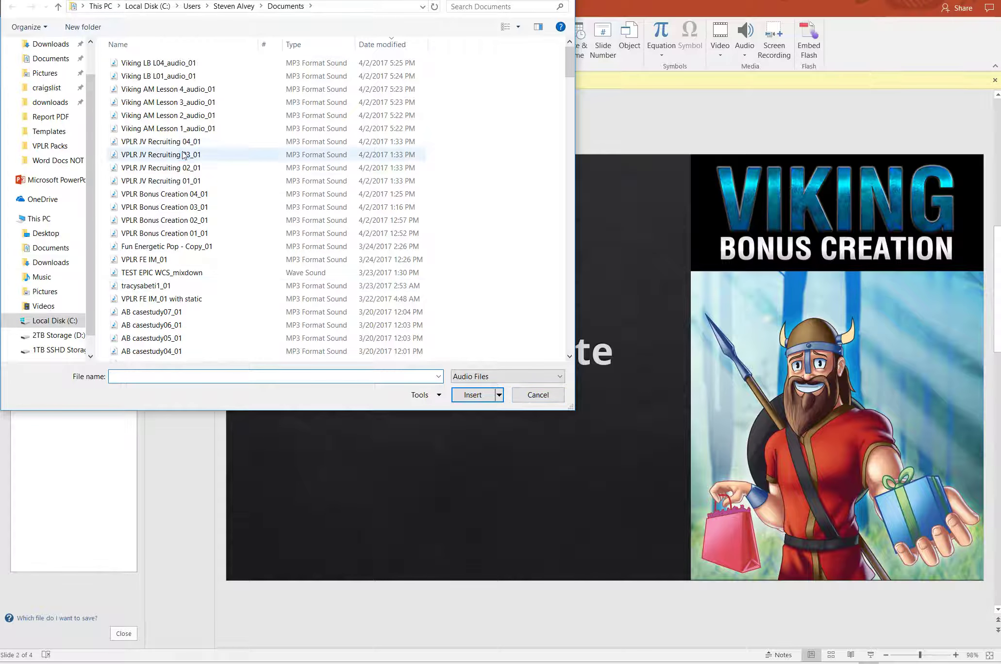
pyautogui.doubleClick(161, 155)
pyautogui.moveTo(605, 368); pyautogui.dragTo(471, 209)
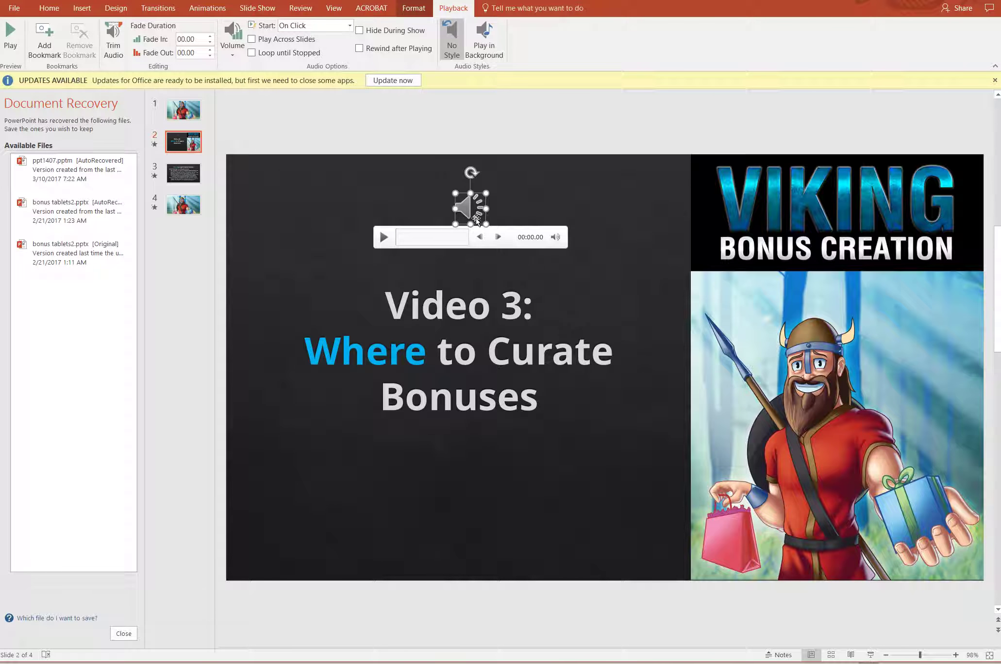
# Set the audio to Play in Background with Loop until Stopped unchecked, then return to slide 2.
pyautogui.click(476, 36)
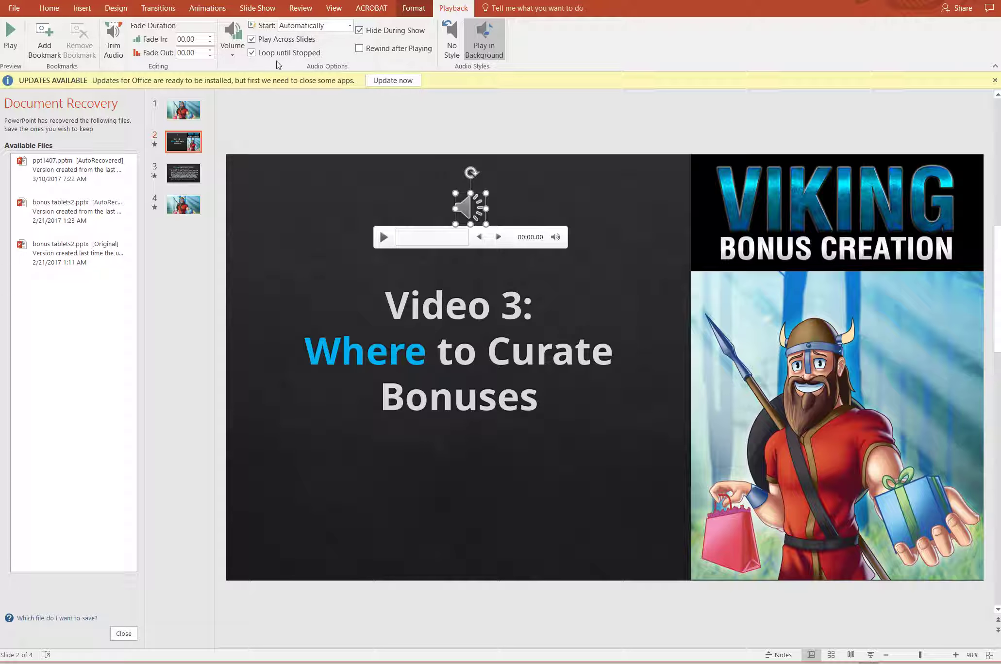
pyautogui.click(252, 53)
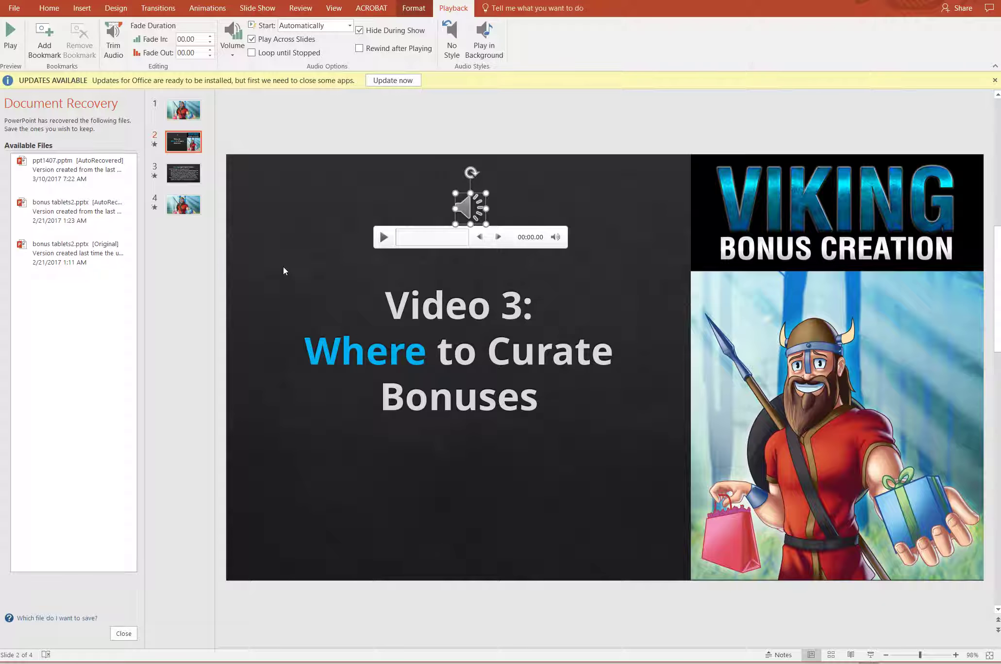
pyautogui.click(284, 271)
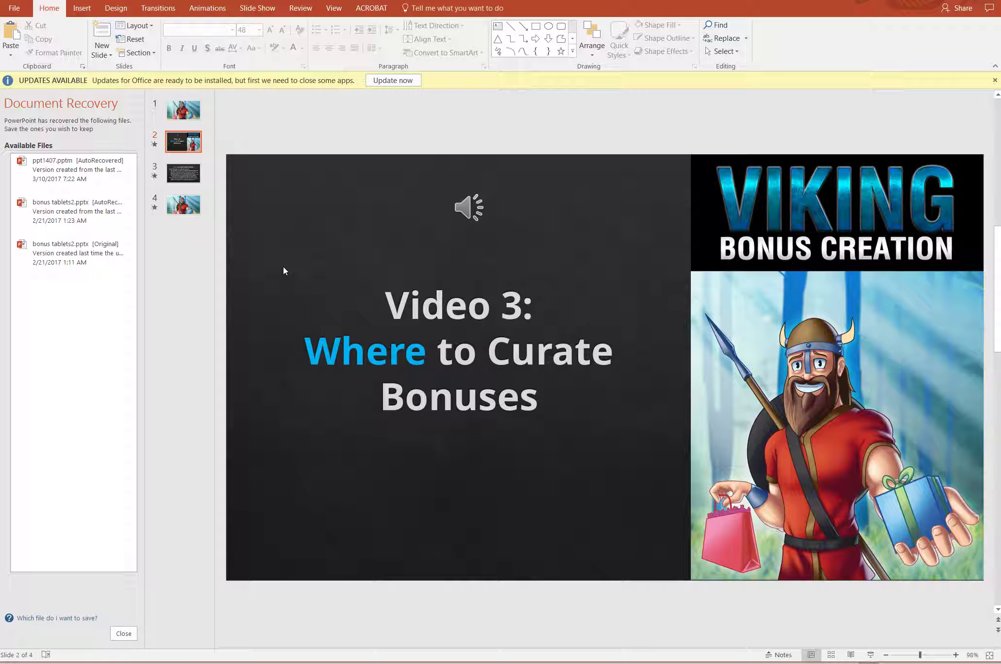
pyautogui.scroll(-1, 183, 175)
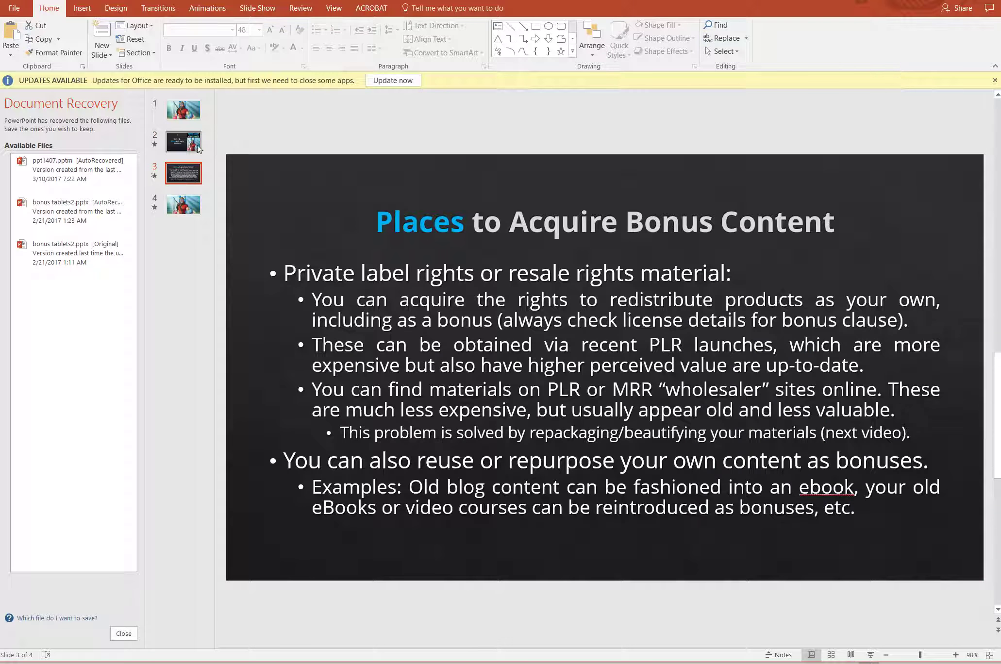
pyautogui.scroll(1, 189, 204)
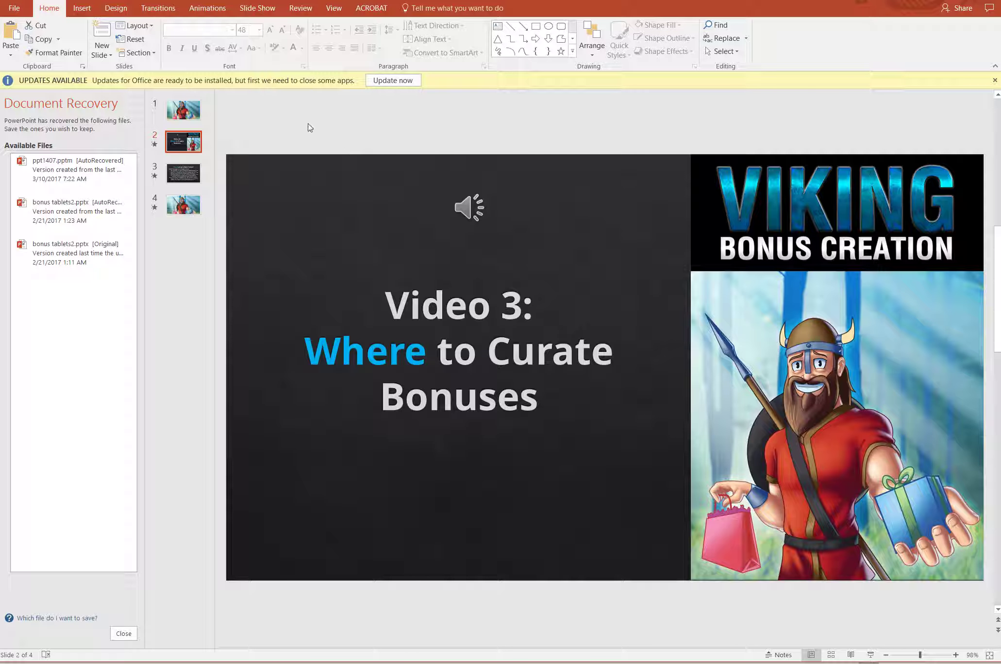
pyautogui.click(181, 179)
pyautogui.click(188, 144)
# Record the slide show, end it, and save the new 0:02:30 slide timings.
pyautogui.click(259, 8)
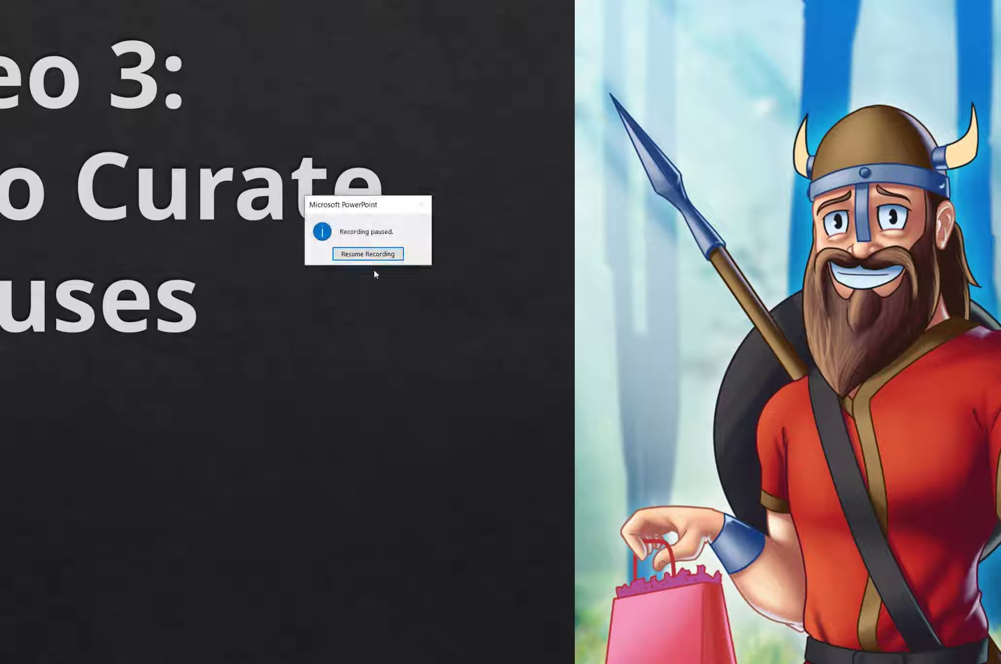
pyautogui.click(369, 254)
pyautogui.press('Escape')
pyautogui.click(345, 254)
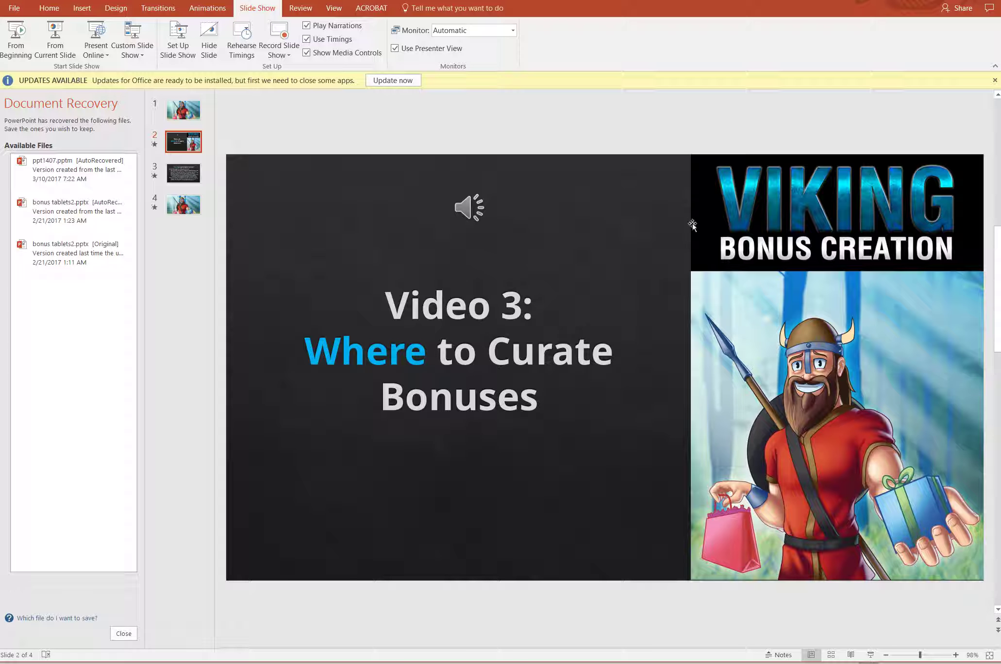
# Check the Create a Video export settings at 1920 x 1080, then switch to the Viking report in Word.
pyautogui.click(763, 238)
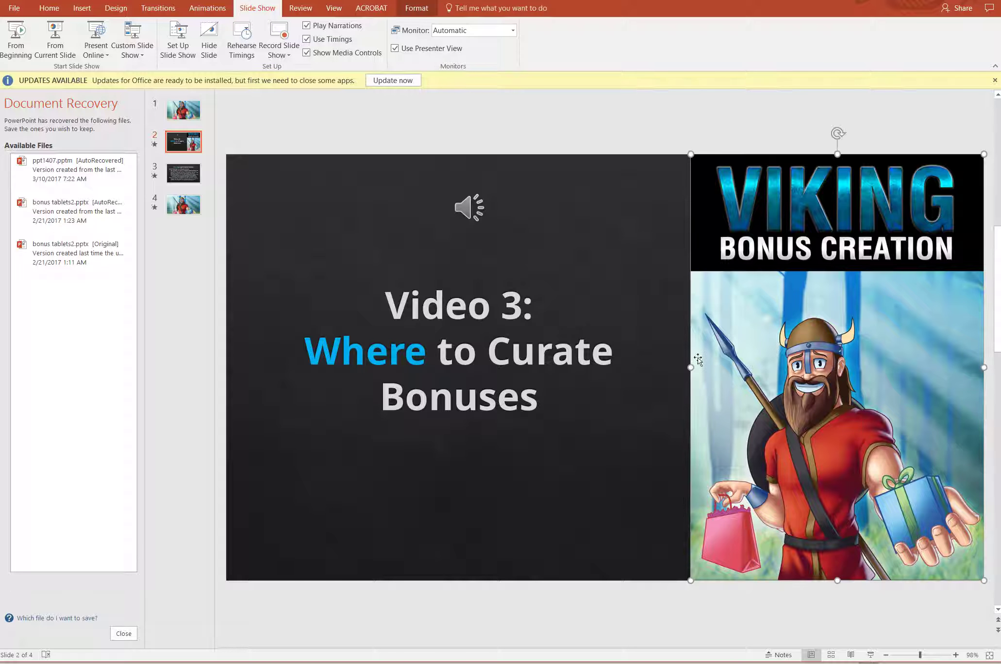
pyautogui.click(550, 273)
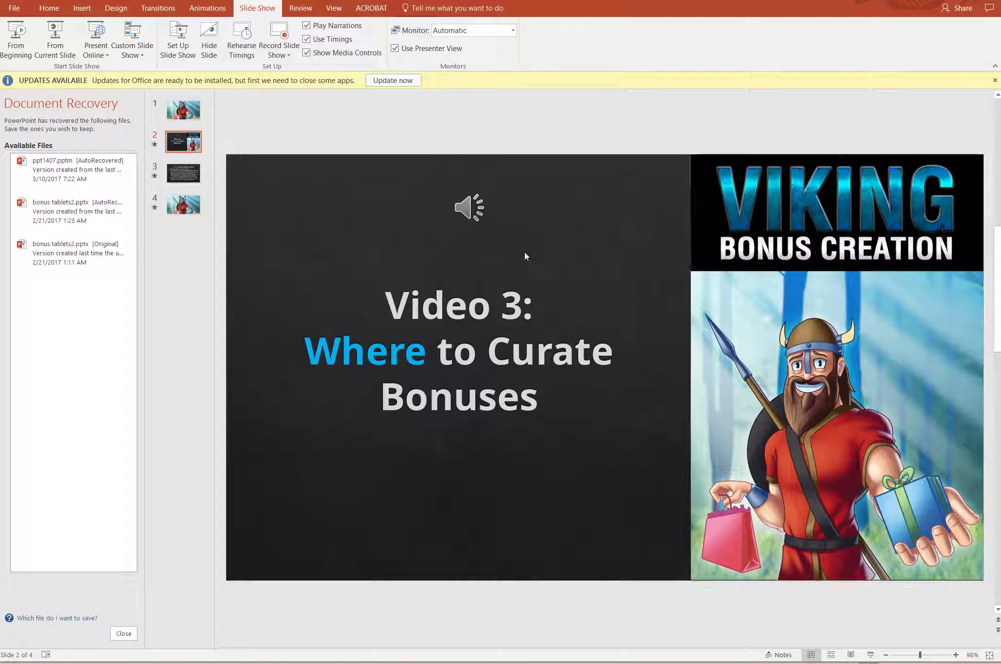
pyautogui.click(20, 14)
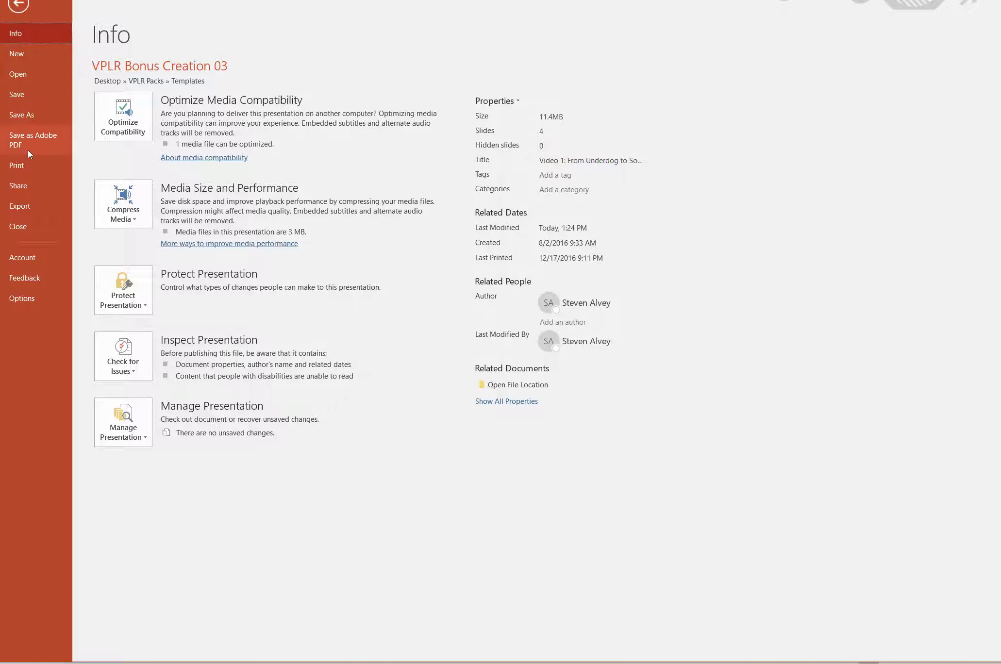
pyautogui.click(28, 203)
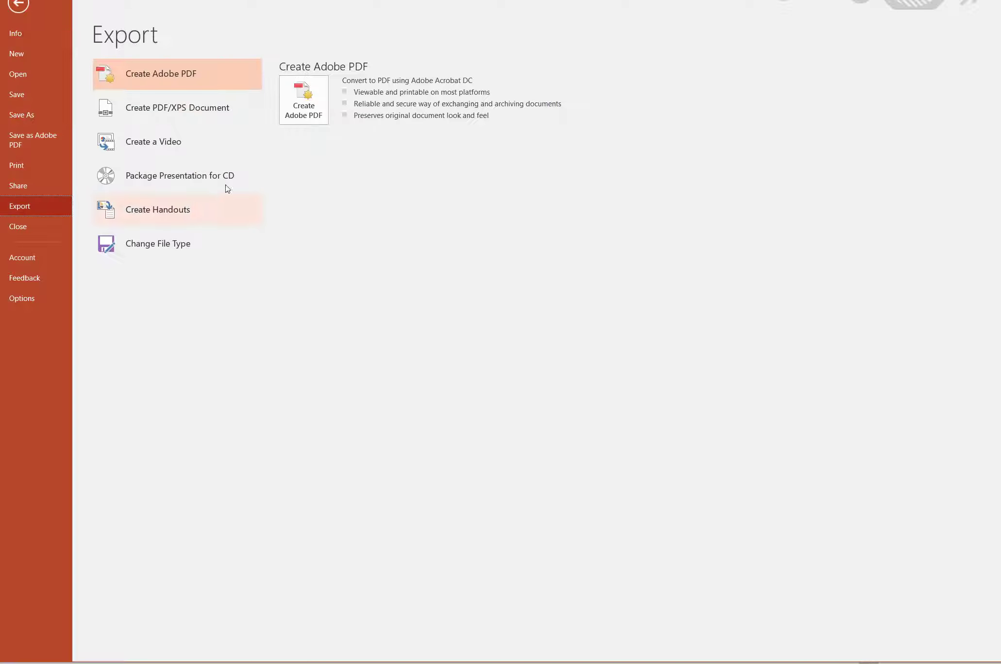
pyautogui.click(164, 159)
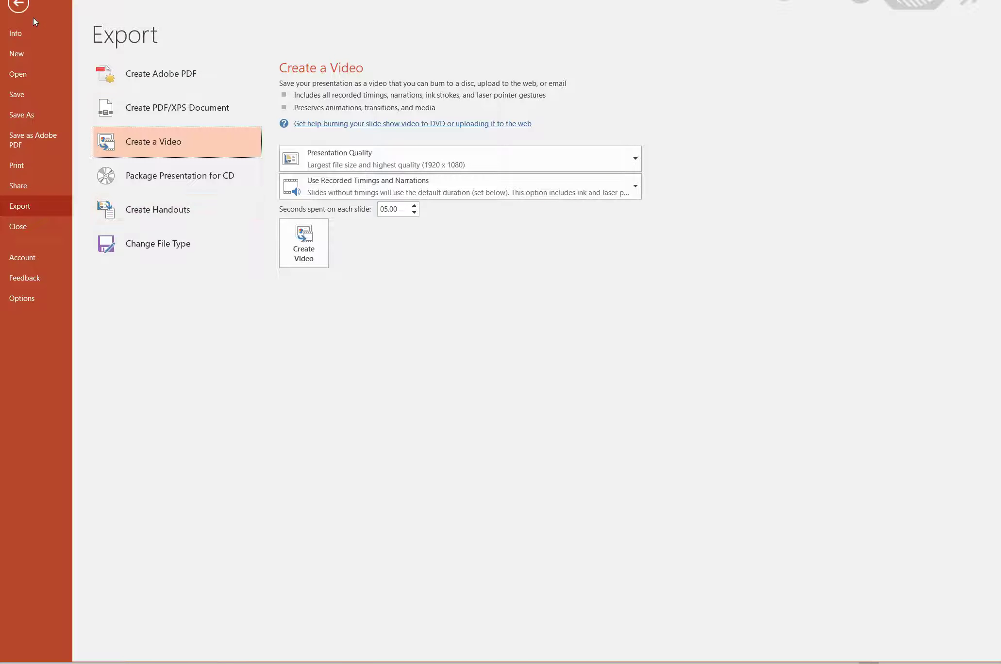
pyautogui.click(18, 6)
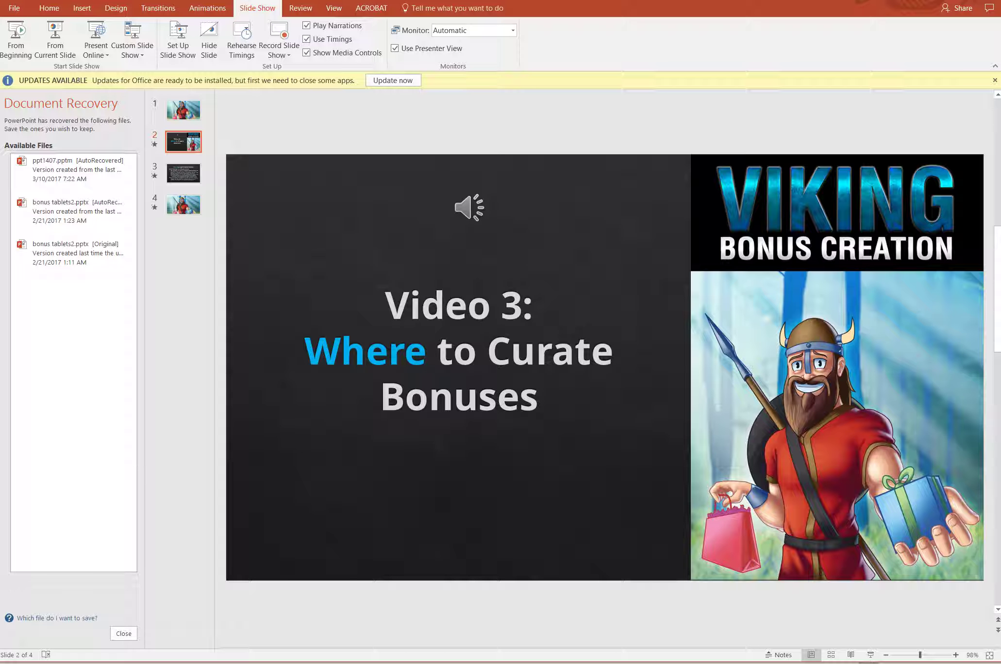
pyautogui.hotkey('alt', 'Tab')
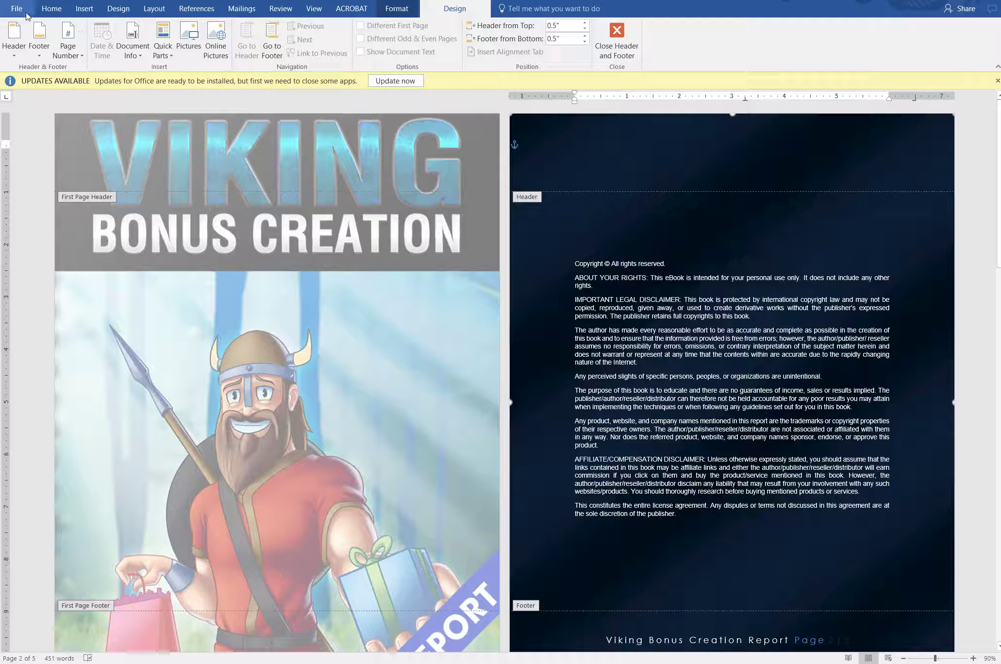
pyautogui.scroll(-5, 672, 346)
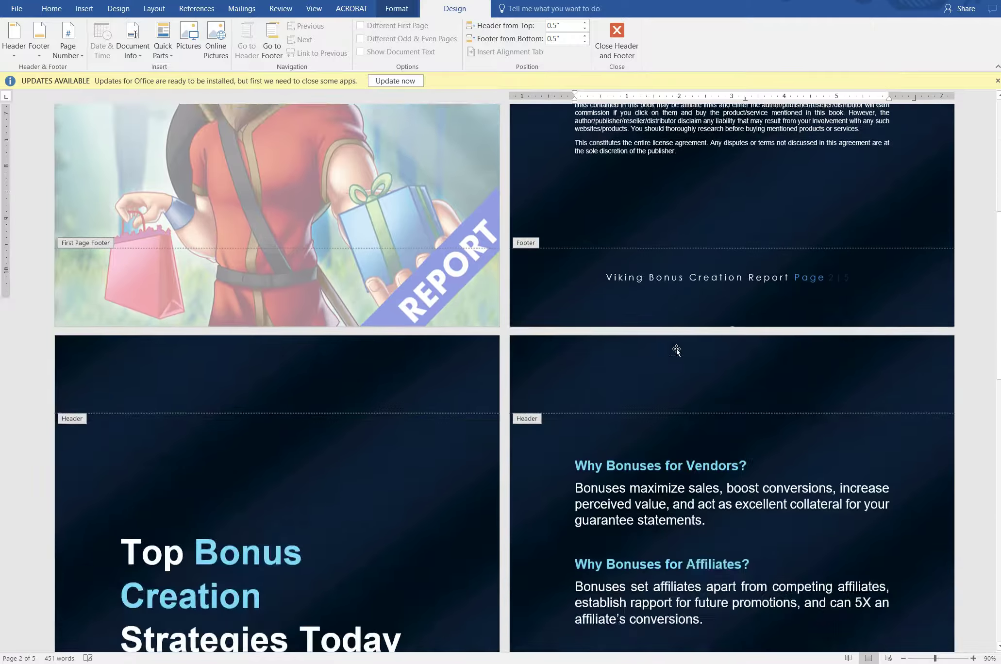
pyautogui.scroll(-2, 677, 349)
pyautogui.scroll(10, 683, 362)
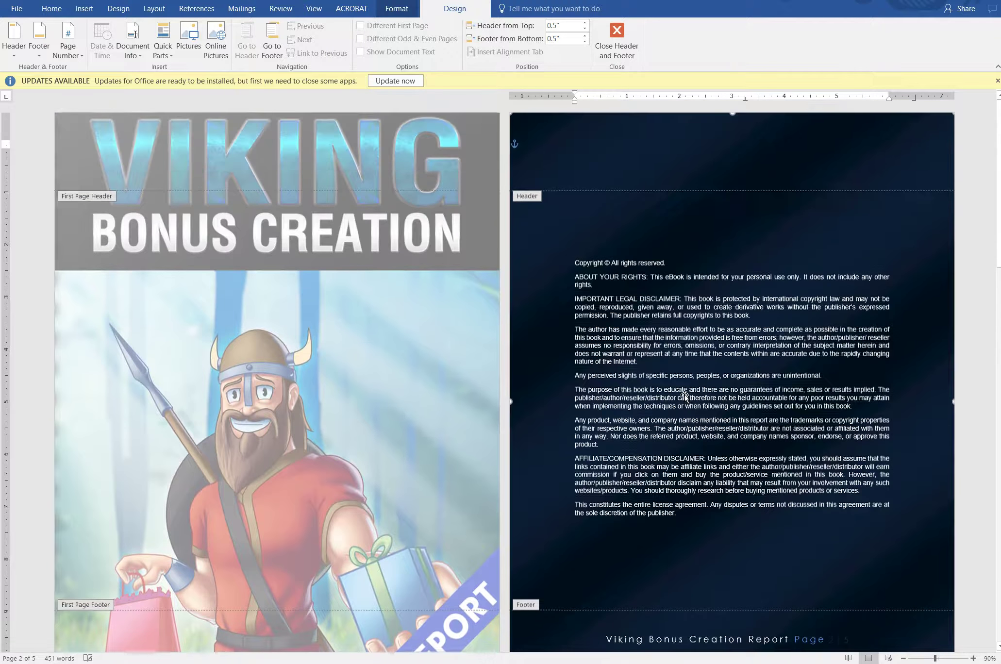
pyautogui.scroll(-2, 685, 395)
pyautogui.scroll(2, 685, 396)
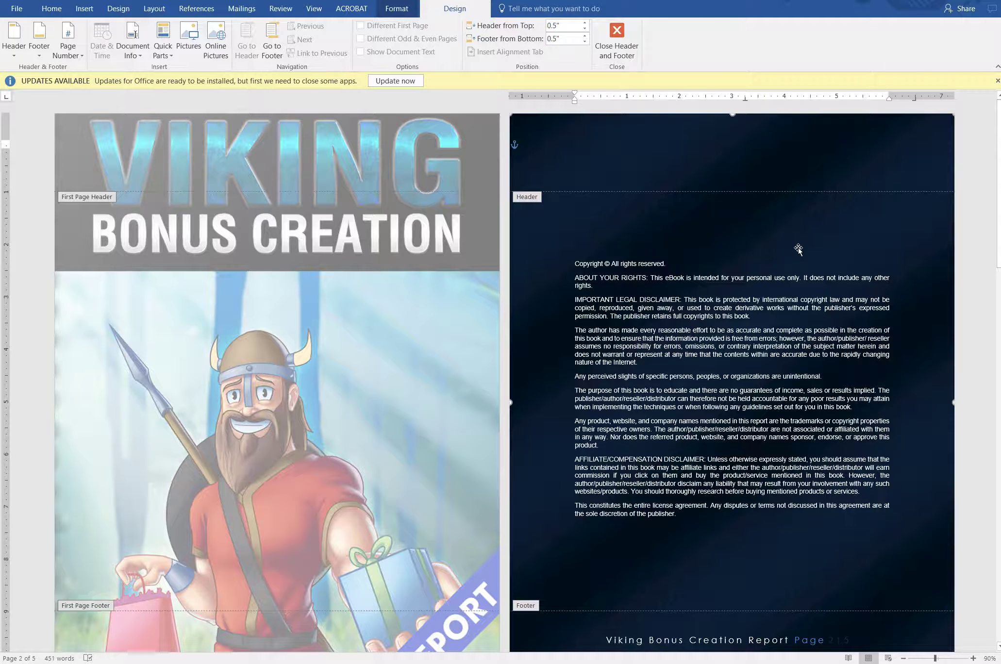
pyautogui.scroll(-10, 797, 447)
pyautogui.scroll(6, 791, 459)
pyautogui.scroll(3, 792, 459)
# Exit header editing, reopen page 2's header, and select its dark textured background image.
pyautogui.click(613, 37)
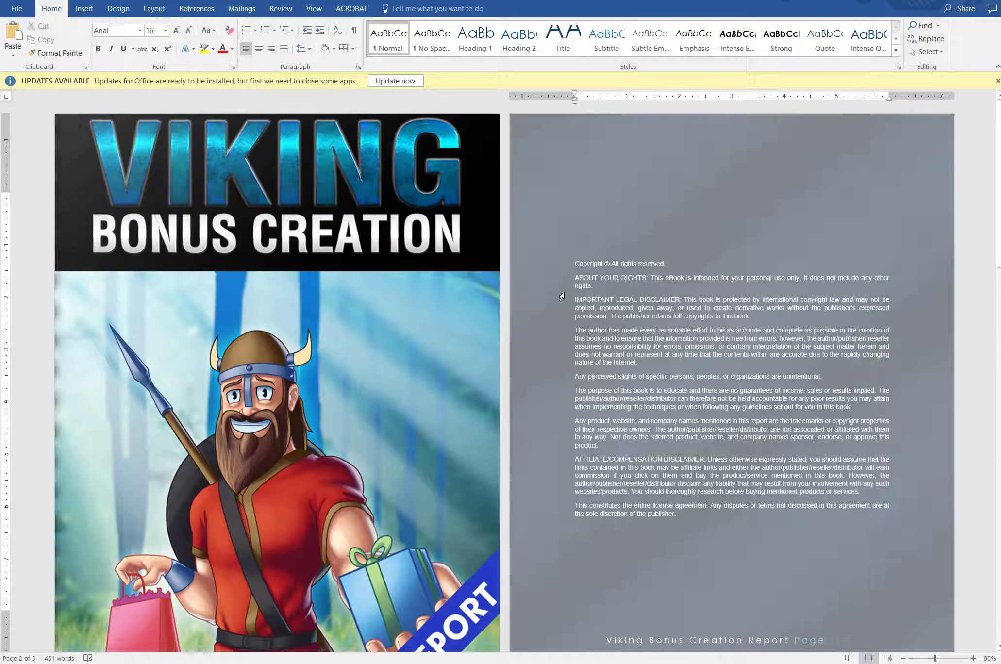
pyautogui.scroll(-5, 711, 488)
pyautogui.scroll(5, 711, 488)
pyautogui.doubleClick(708, 136)
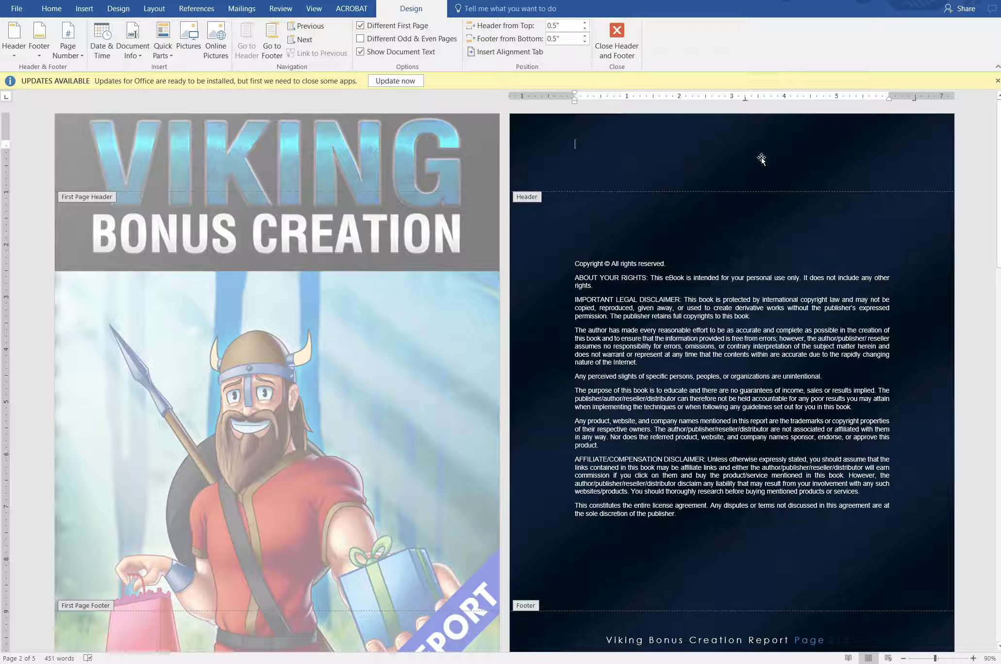
pyautogui.click(723, 159)
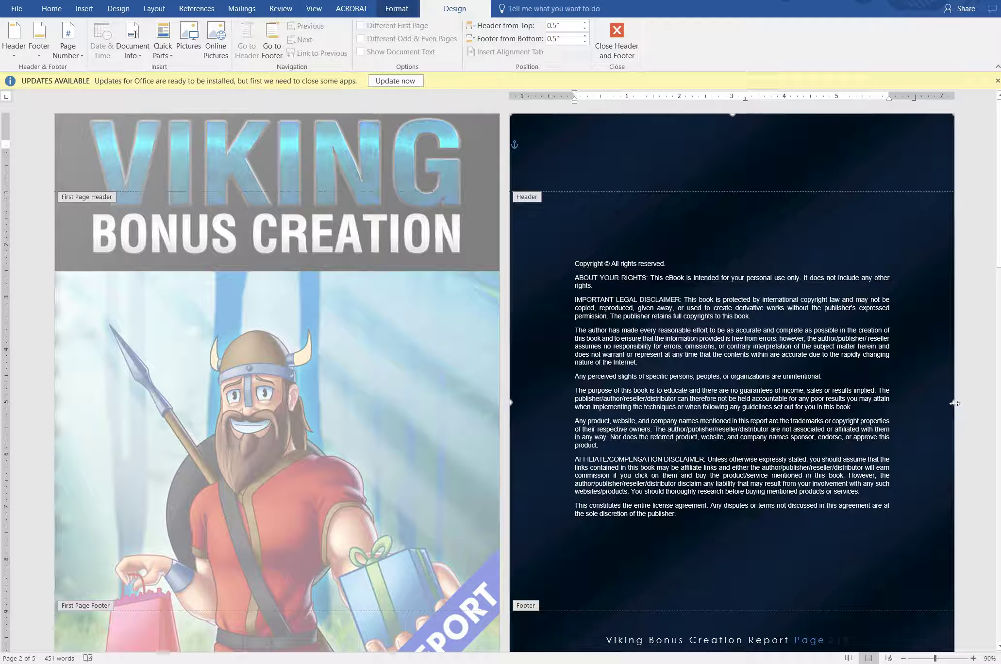
# Resize the header's textured background picture, then remove it to leave page 2 plain black.
pyautogui.moveTo(955, 404); pyautogui.dragTo(539, 403)
pyautogui.scroll(-3, 760, 512)
pyautogui.scroll(-4, 760, 511)
pyautogui.scroll(5, 724, 437)
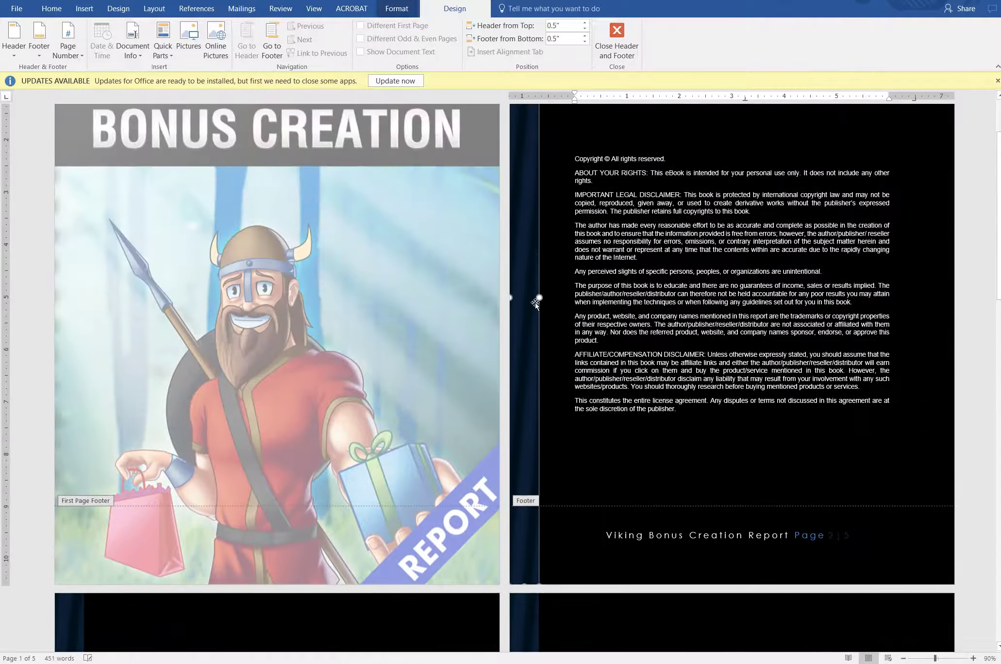
pyautogui.scroll(-1, 536, 305)
pyautogui.scroll(2, 540, 330)
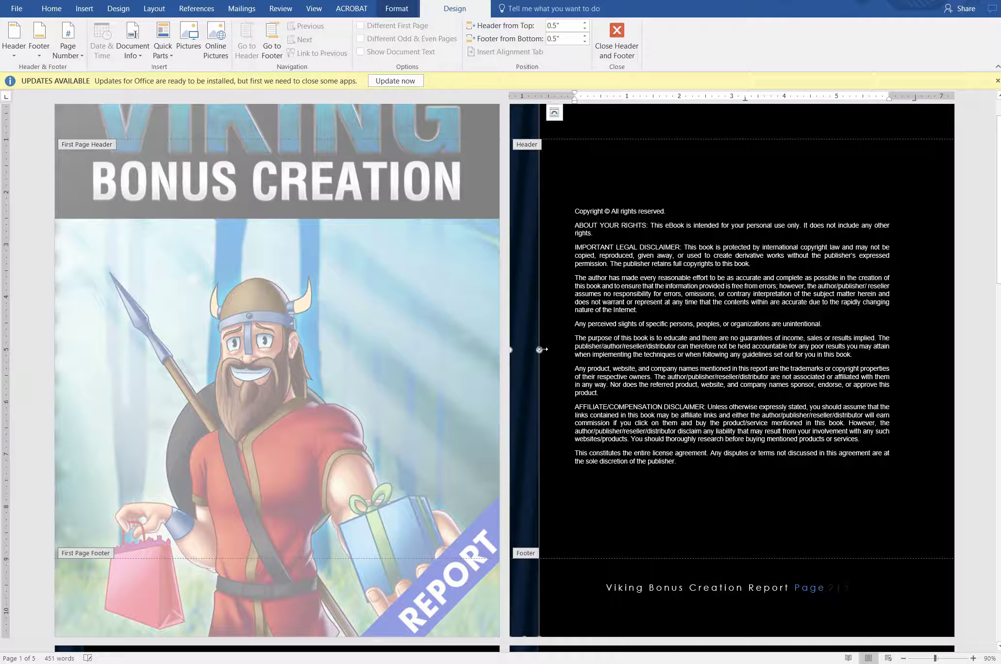
pyautogui.moveTo(541, 350); pyautogui.dragTo(593, 354)
pyautogui.press('Escape')
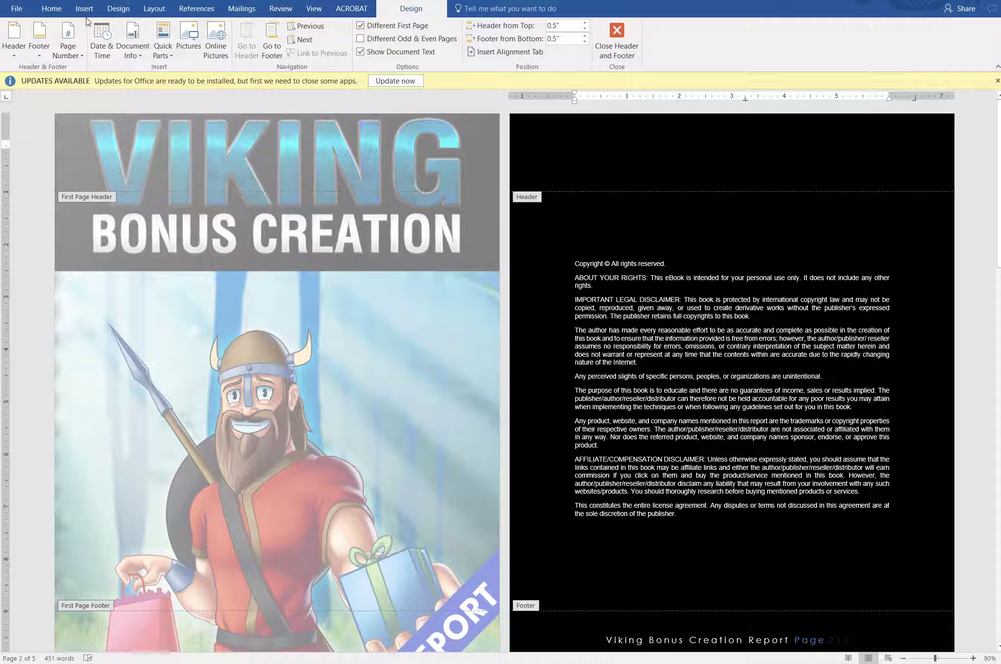
# Set the document's page colour to White from the Design tab.
pyautogui.click(121, 16)
pyautogui.click(918, 43)
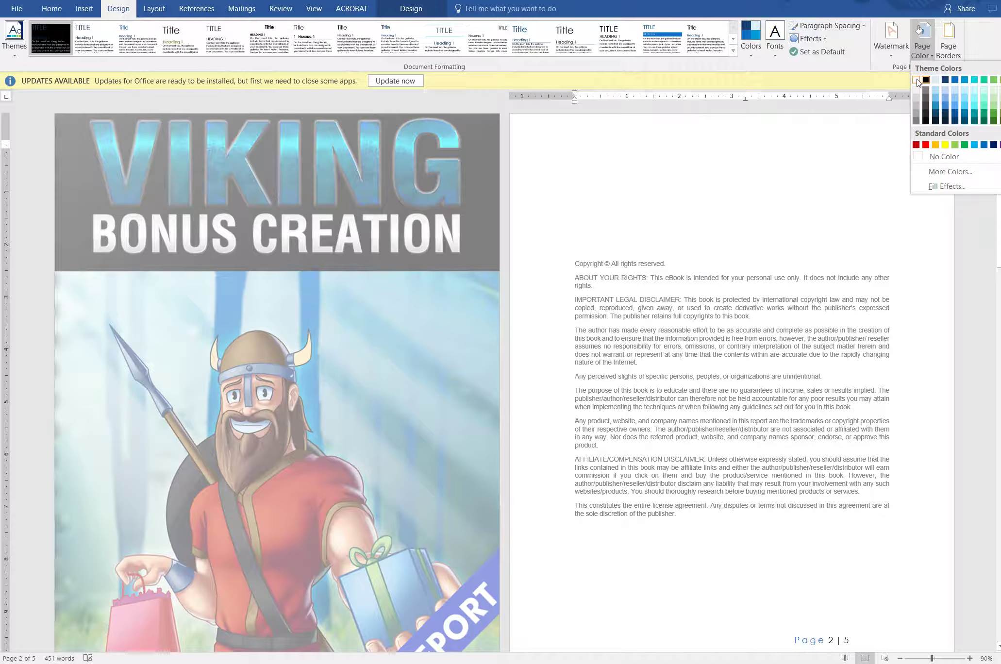
pyautogui.click(918, 83)
pyautogui.scroll(-3, 719, 437)
pyautogui.scroll(-10, 720, 437)
pyautogui.scroll(5, 723, 284)
pyautogui.scroll(6, 722, 284)
# Close header and footer editing and scroll through the white pages to check them.
pyautogui.click(413, 8)
pyautogui.click(618, 39)
pyautogui.scroll(-3, 680, 389)
pyautogui.scroll(-4, 694, 483)
pyautogui.scroll(8, 705, 483)
pyautogui.scroll(-4, 719, 482)
pyautogui.scroll(-12, 714, 476)
pyautogui.scroll(18, 703, 463)
pyautogui.scroll(1, 702, 507)
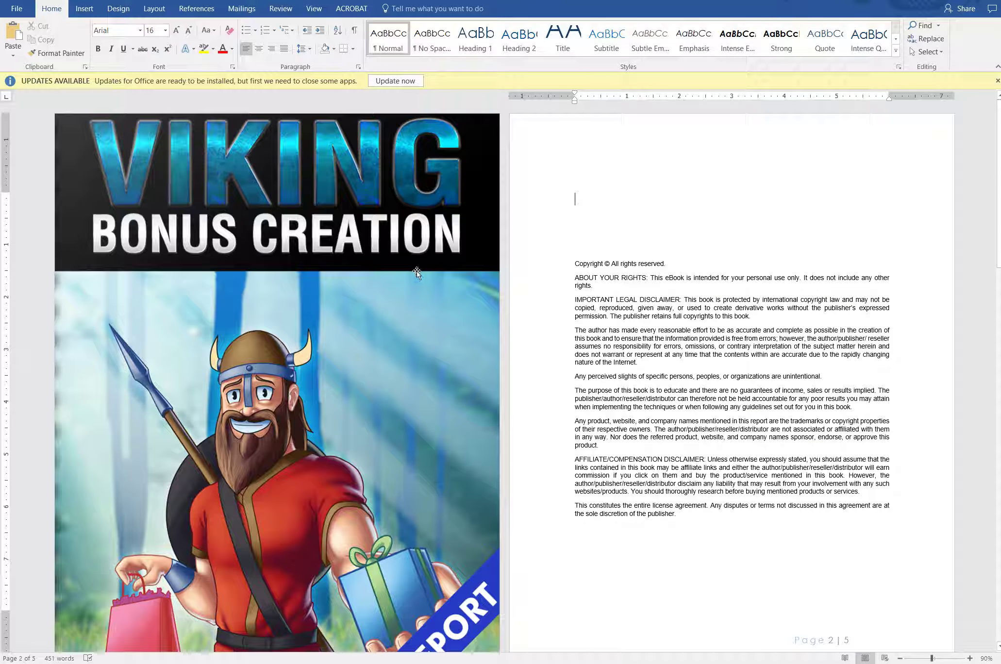
# Start changing the cover picture from a file, then cancel without replacing it.
pyautogui.rightClick(237, 302)
pyautogui.moveTo(286, 403)
pyautogui.click(389, 404)
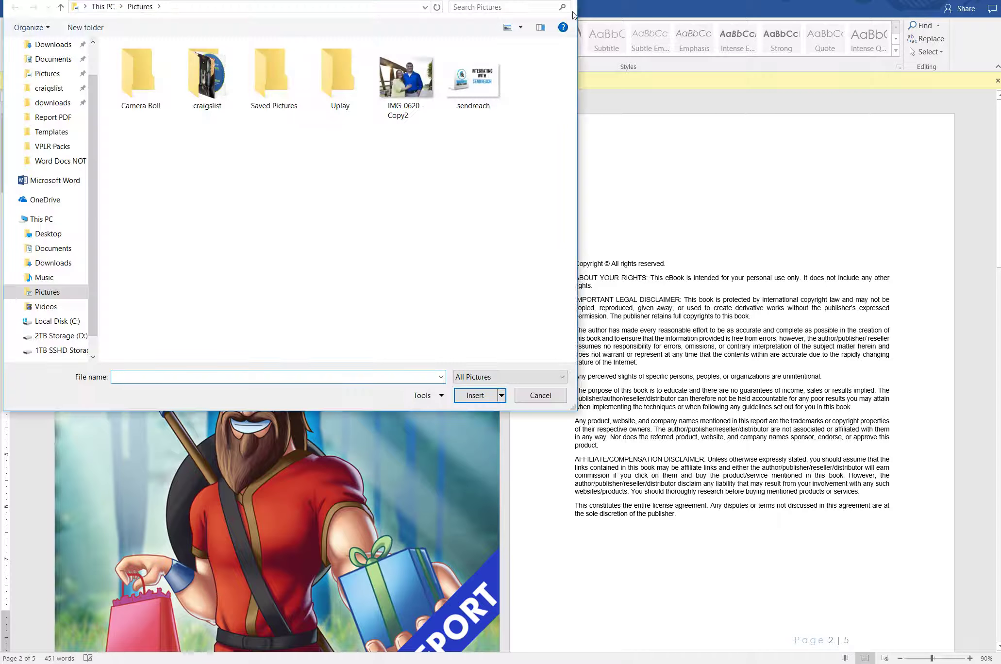
pyautogui.press('Escape')
pyautogui.scroll(-5, 490, 515)
pyautogui.scroll(-2, 690, 375)
pyautogui.scroll(4, 690, 376)
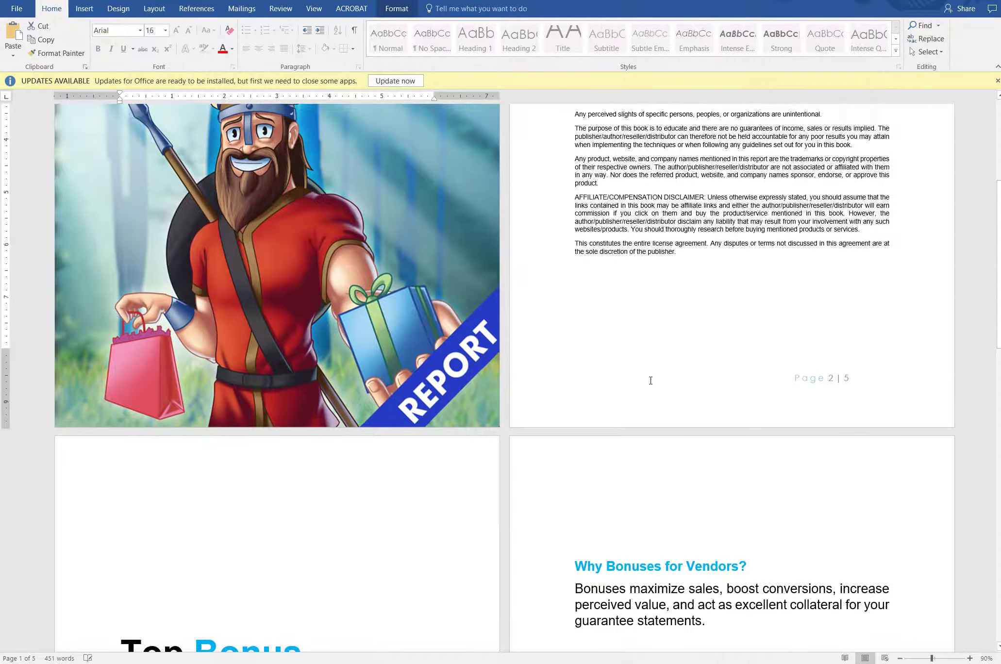
pyautogui.scroll(3, 769, 385)
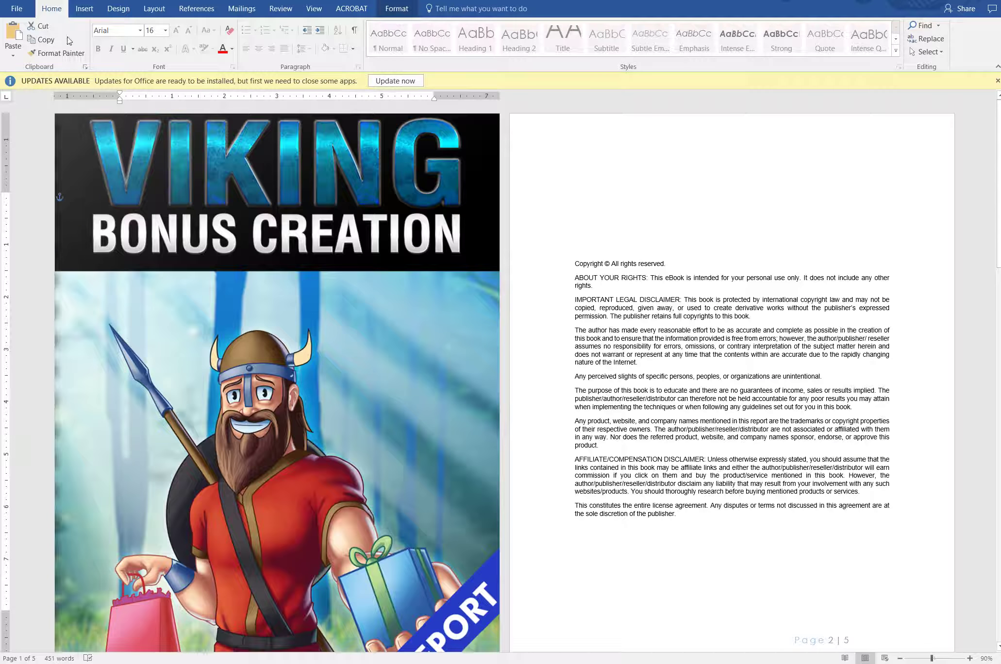
# Set the page colour to Black and open page 2's footer for editing.
pyautogui.click(118, 9)
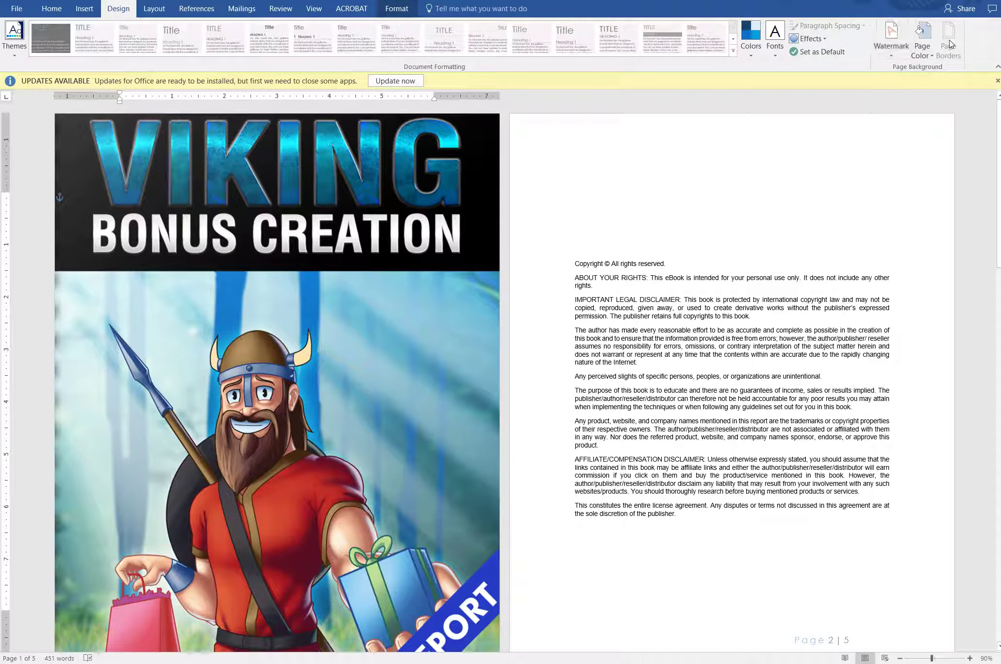
pyautogui.click(925, 45)
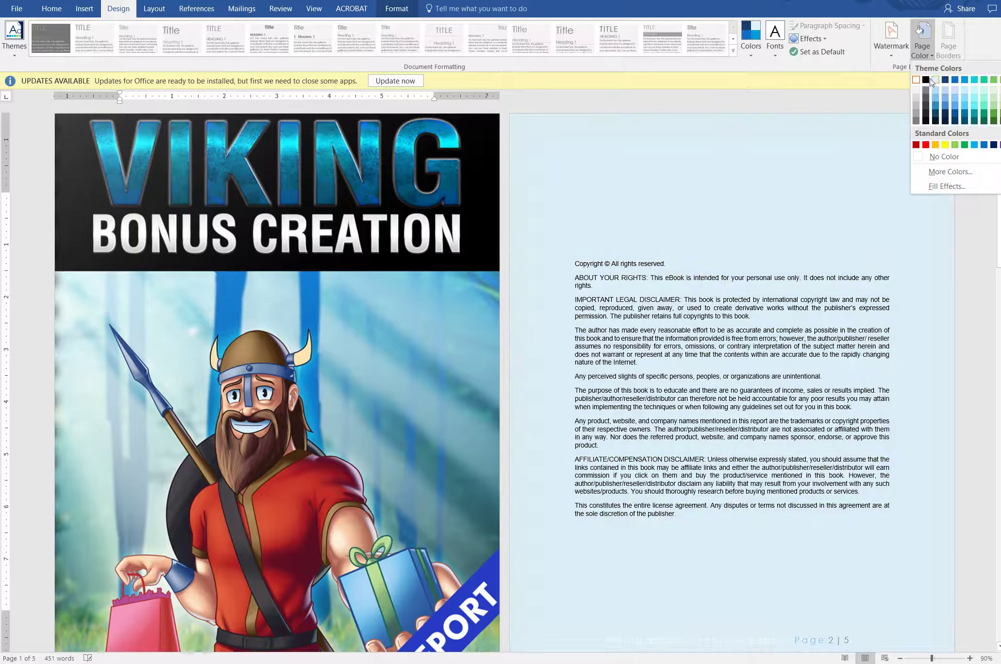
pyautogui.click(937, 92)
pyautogui.click(680, 255)
pyautogui.scroll(-5, 631, 388)
pyautogui.doubleClick(616, 377)
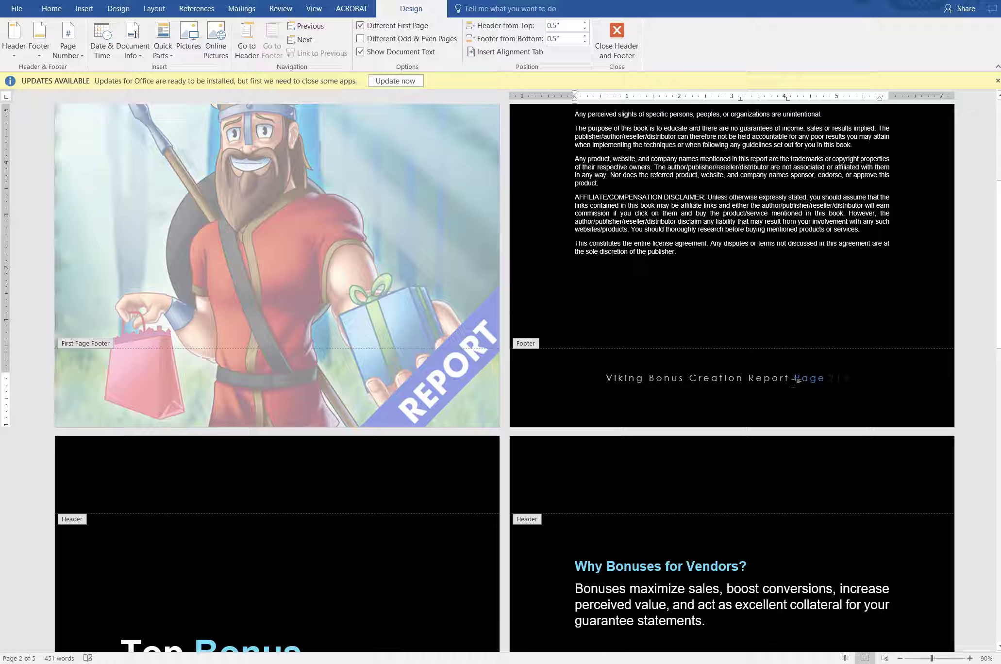
# Colour the 'Viking Bonus Creation Report Page' footer text red, then scroll through the pages to verify.
pyautogui.click(743, 390)
pyautogui.click(51, 8)
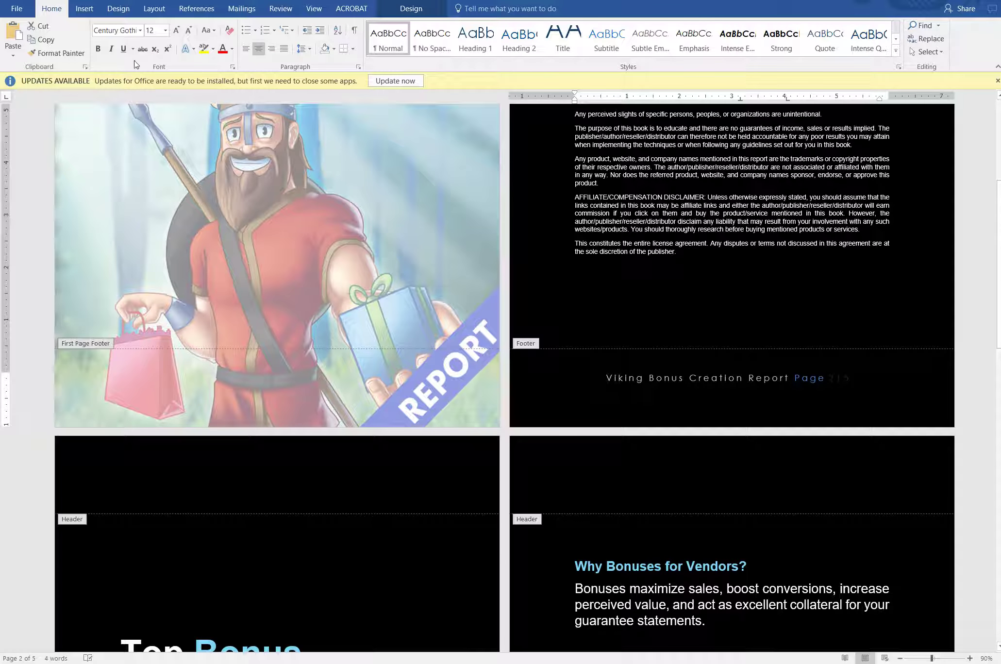
pyautogui.click(223, 48)
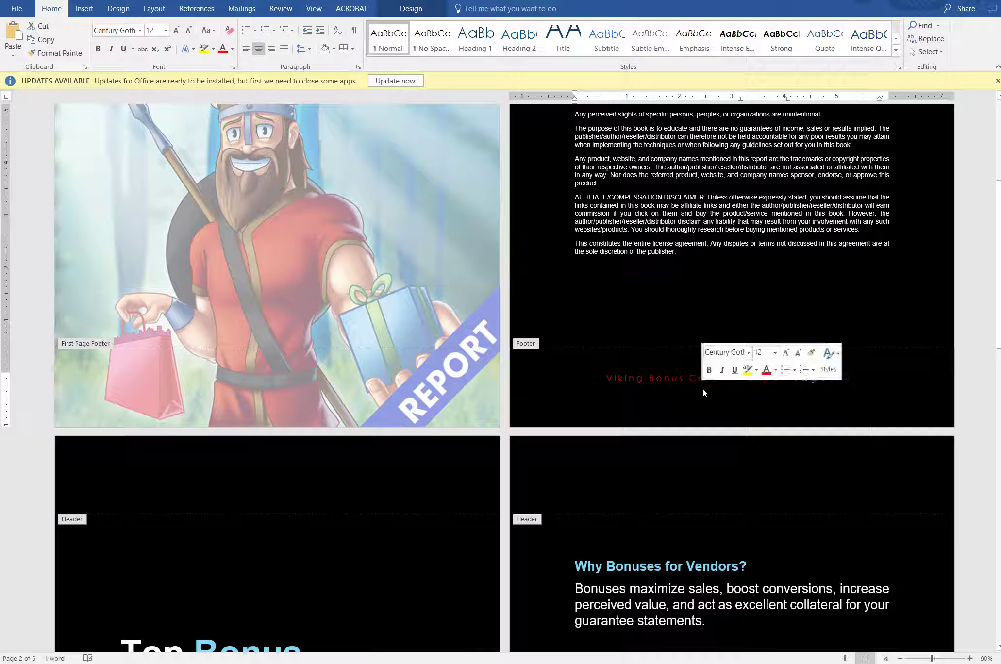
pyautogui.click(678, 378)
pyautogui.scroll(2, 496, 384)
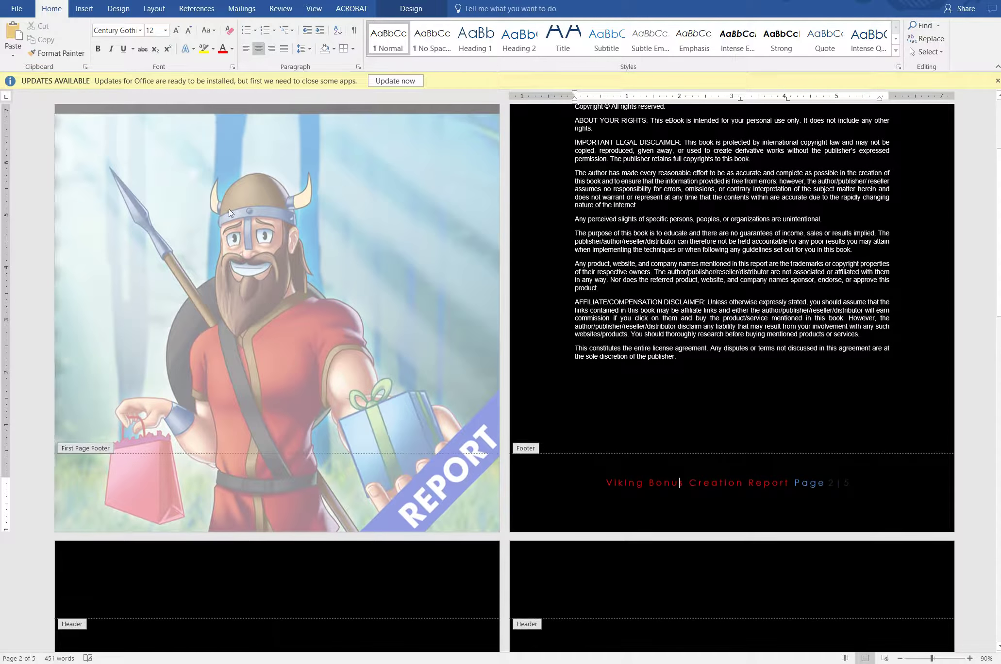
pyautogui.scroll(-3, 599, 476)
pyautogui.scroll(5, 612, 501)
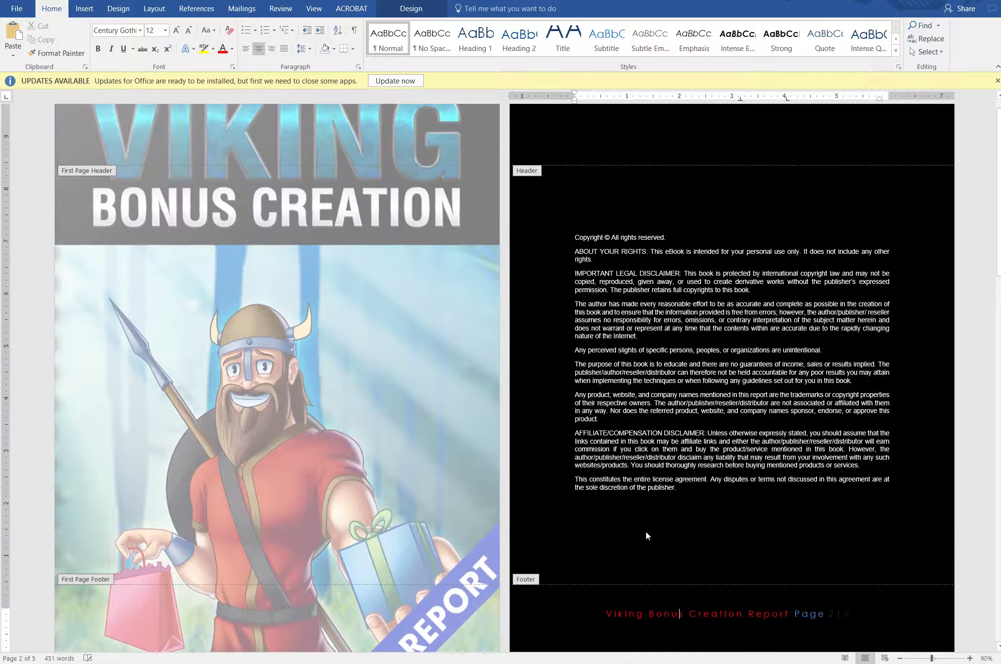
pyautogui.scroll(-5, 647, 531)
pyautogui.scroll(-5, 647, 531)
pyautogui.scroll(6, 646, 531)
pyautogui.scroll(-6, 643, 554)
pyautogui.scroll(-2, 641, 554)
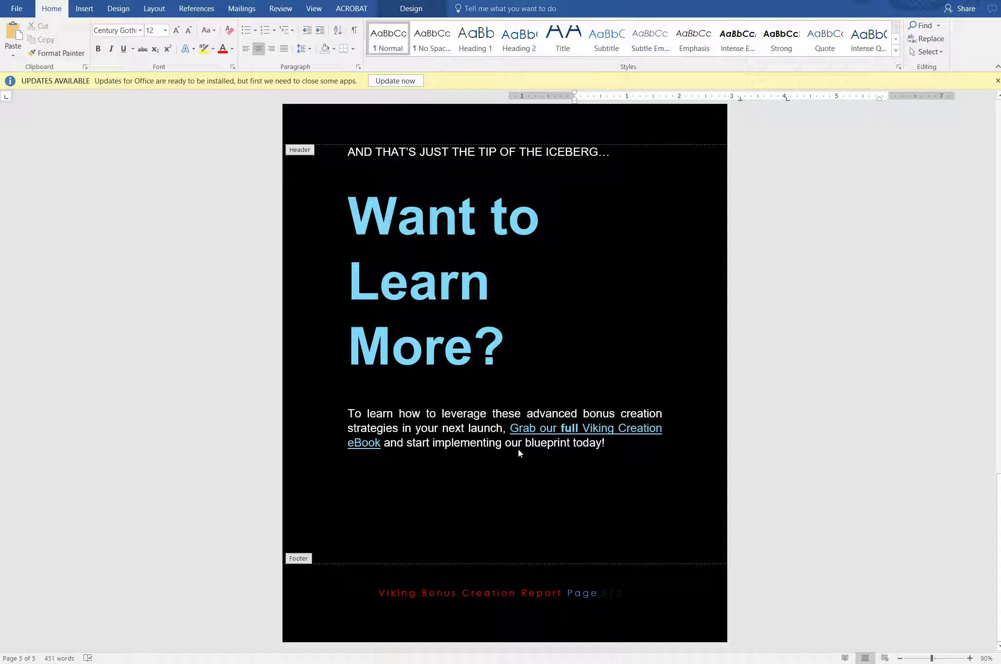
pyautogui.scroll(8, 518, 453)
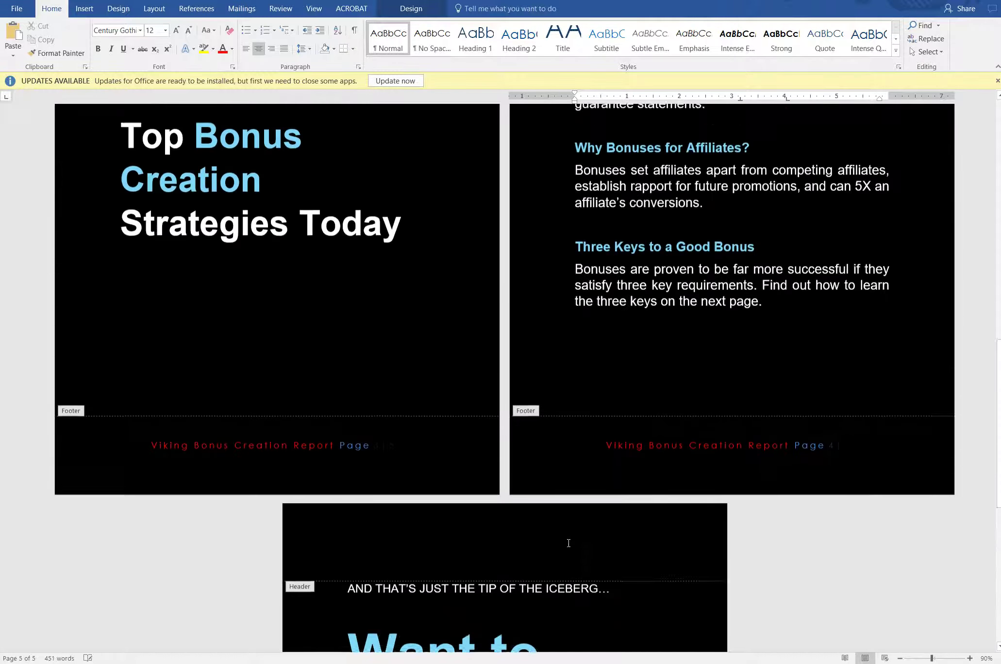
pyautogui.scroll(4, 561, 517)
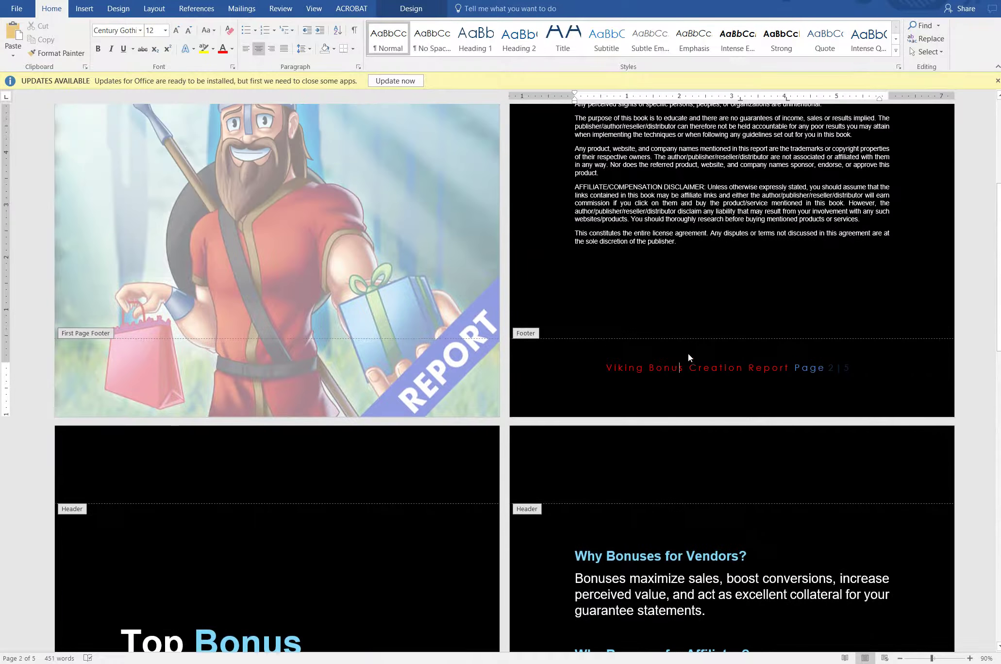
pyautogui.scroll(3, 679, 351)
pyautogui.scroll(1, 679, 351)
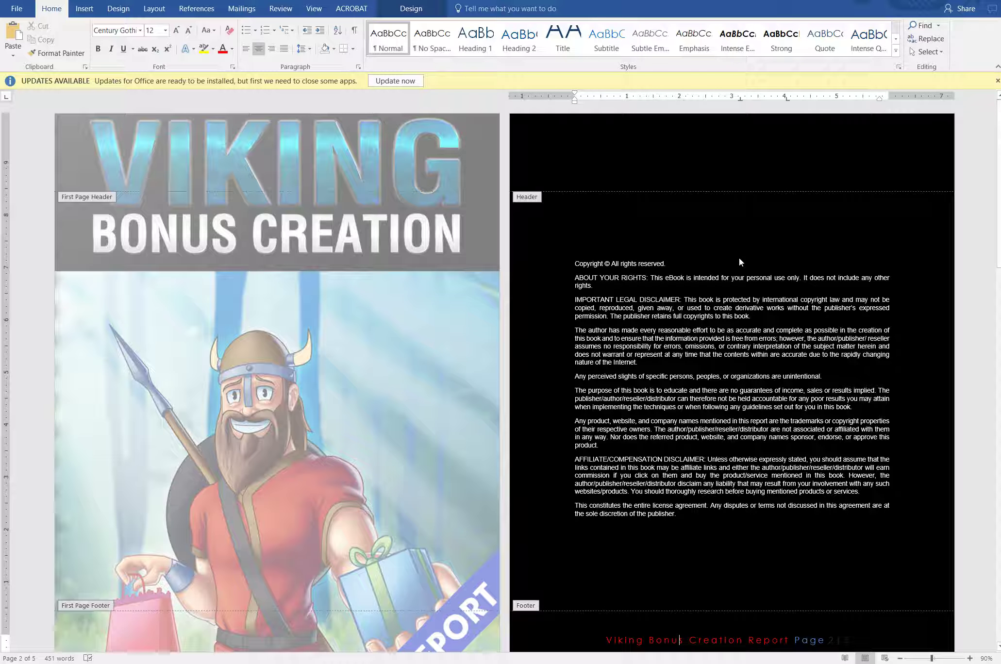
pyautogui.click(18, 10)
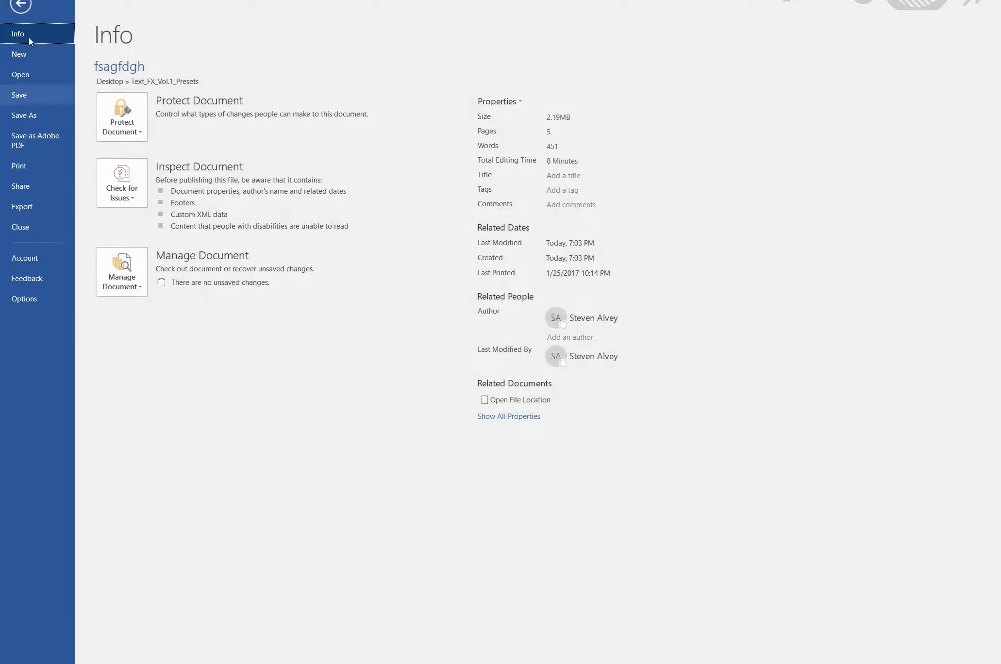
pyautogui.click(21, 6)
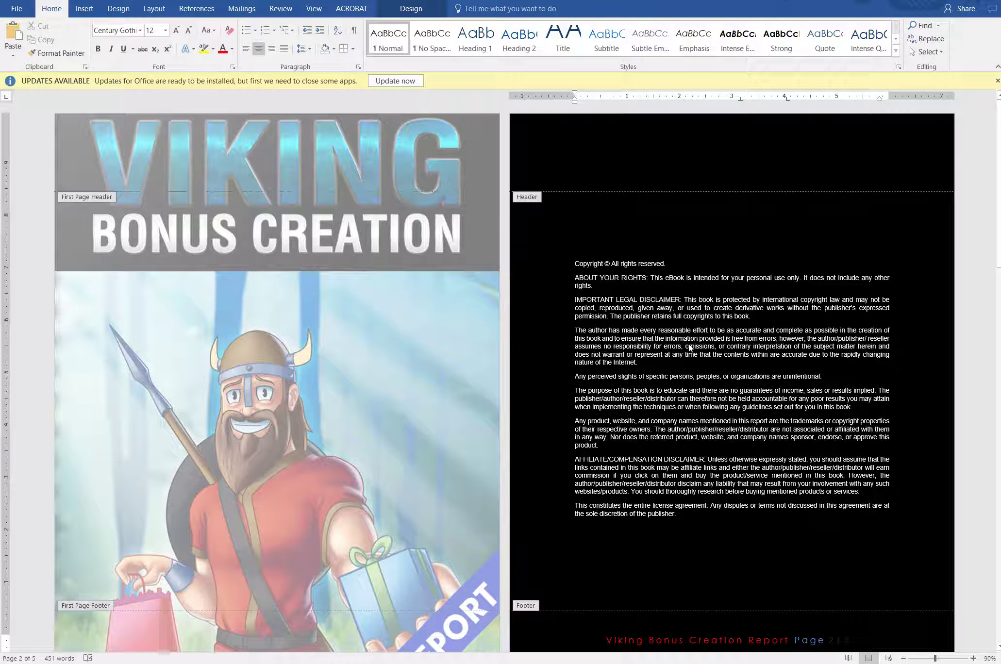